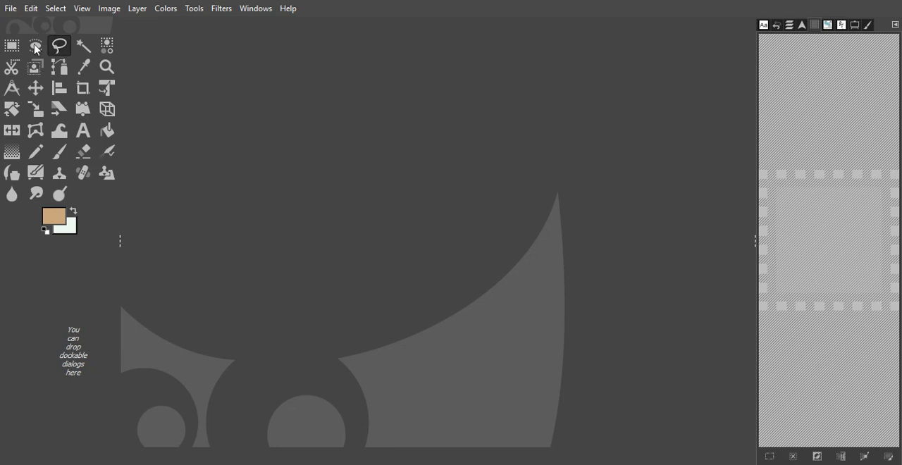
Open Bond.jpg, the man driving the open-top car, from the Pictures folder
click(11, 9)
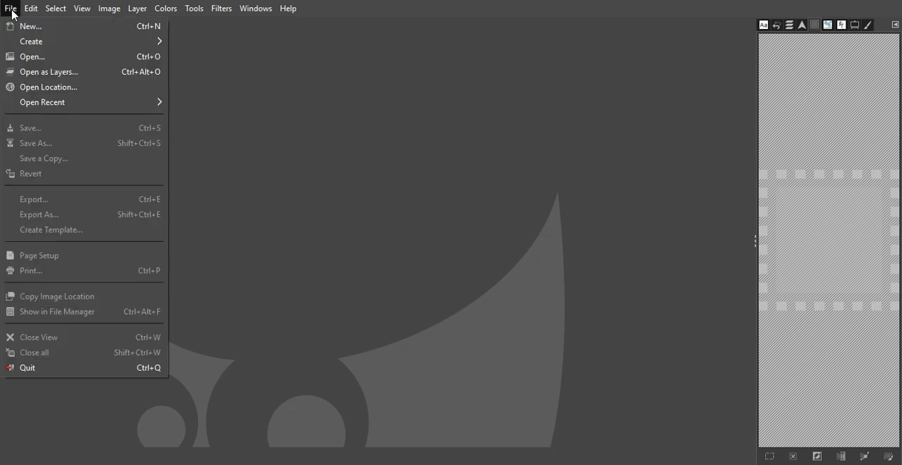
click(30, 57)
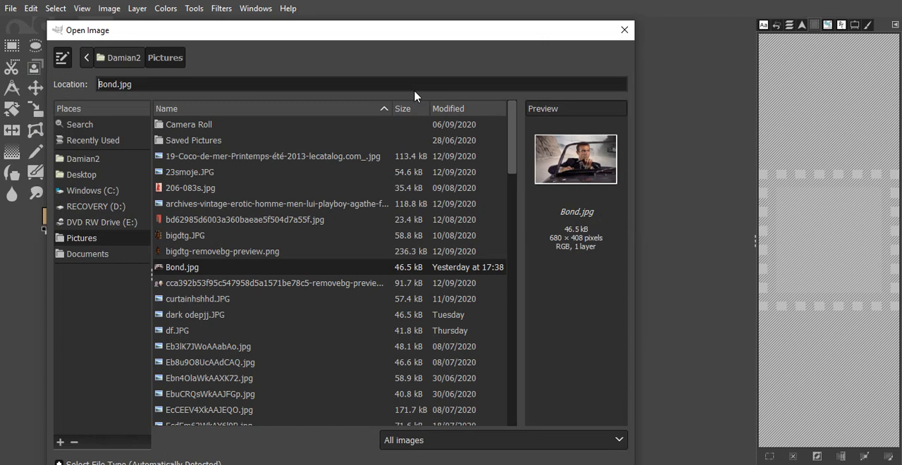
double_click(182, 267)
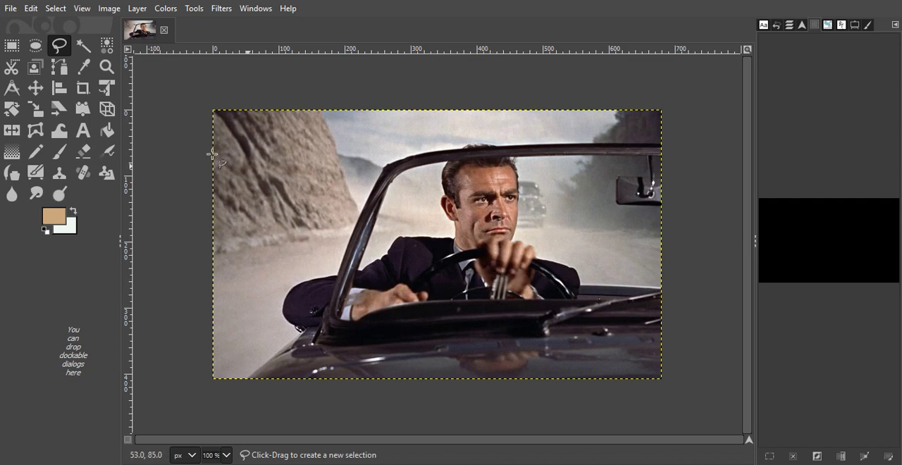
Open ginger-removebg-preview.png, the afro-haired portrait, as a second image
click(11, 8)
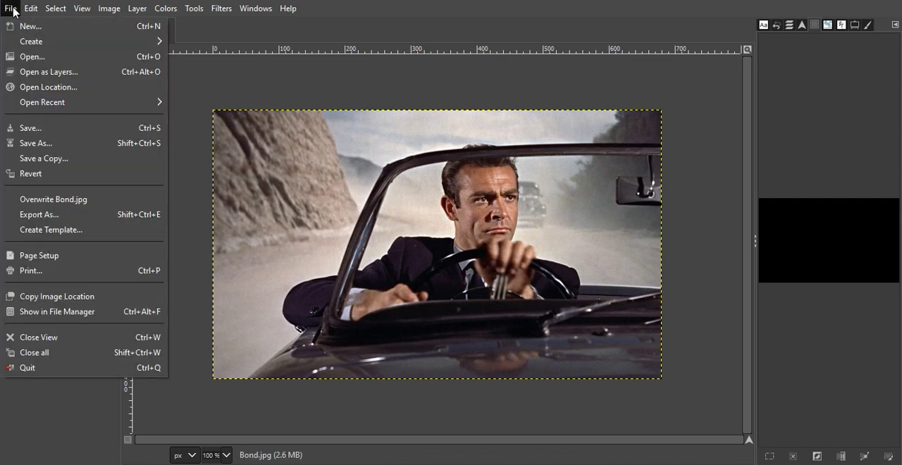
click(25, 60)
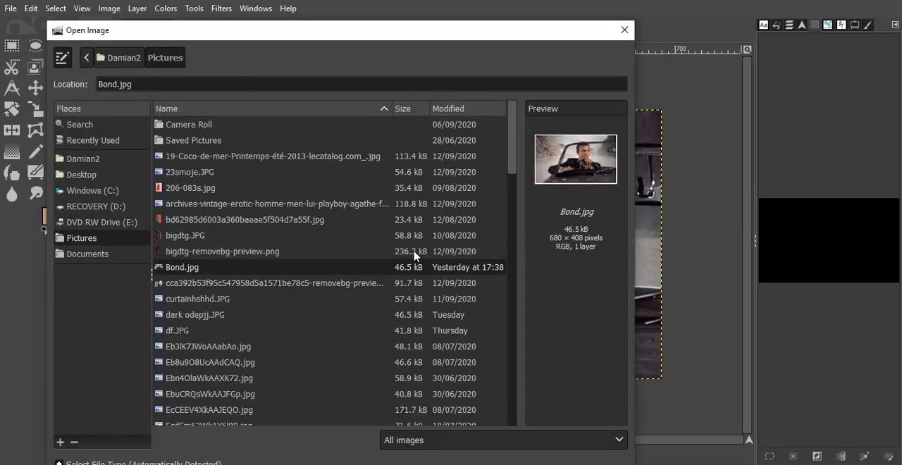
mouse_move(512, 160)
mouse_down()
mouse_move(513, 414)
mouse_move(521, 303)
mouse_move(509, 129)
mouse_move(513, 339)
mouse_up()
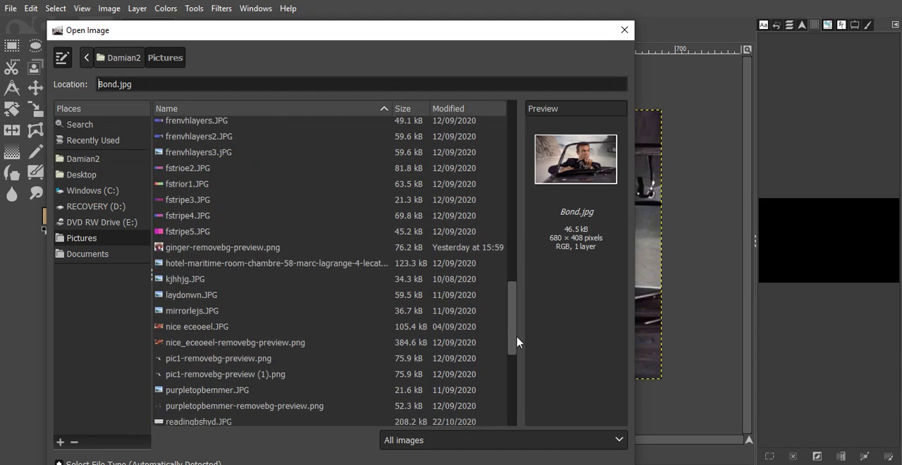
double_click(220, 249)
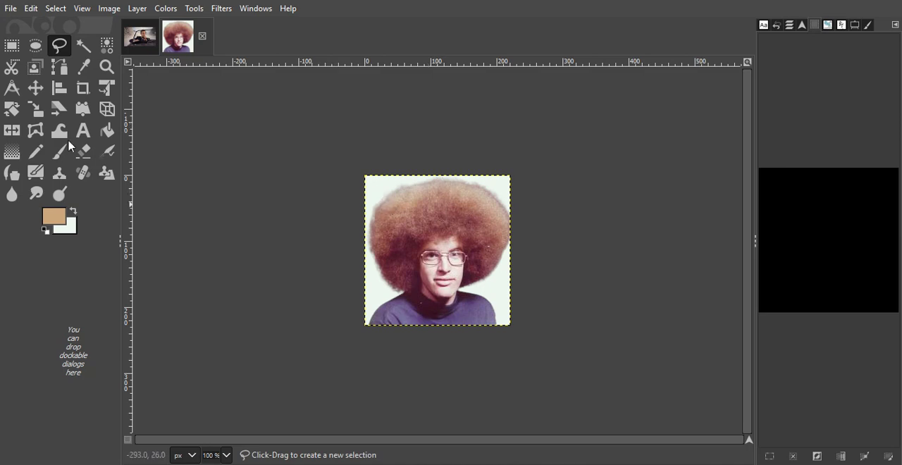
Open Bond.jpg again so a third image, a second car photo, is loaded
click(11, 8)
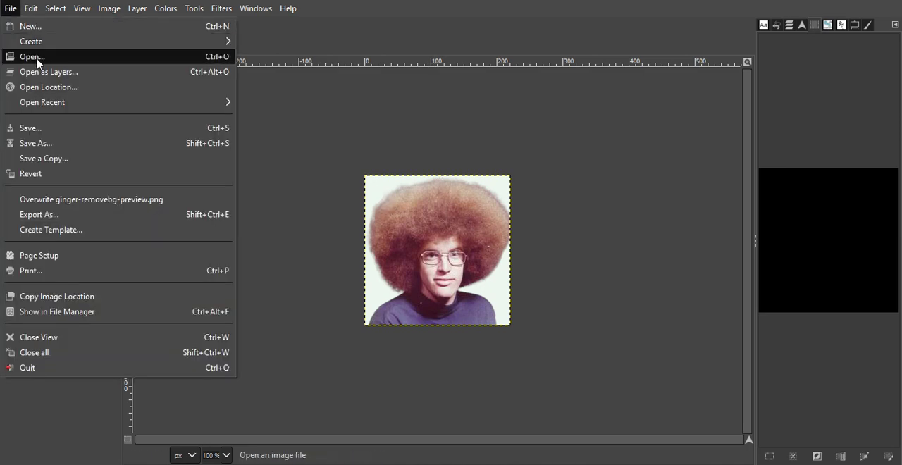
click(32, 57)
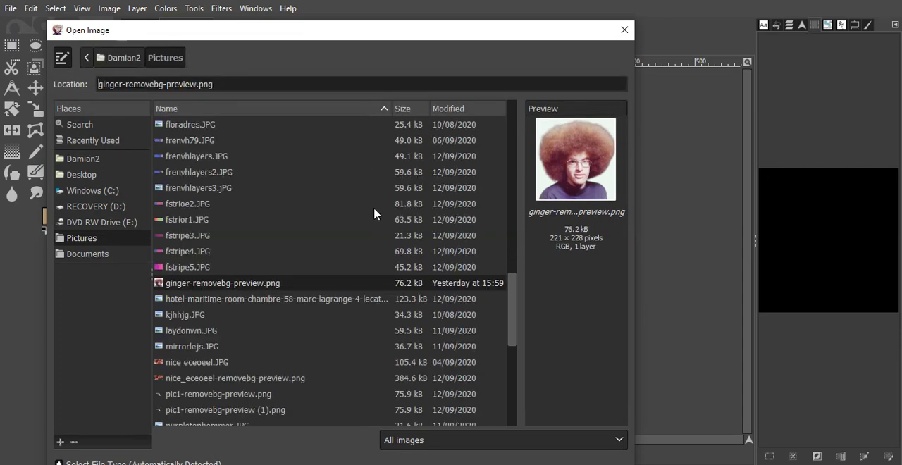
scroll(510, 303, up, 3)
scroll(516, 198, up, 5)
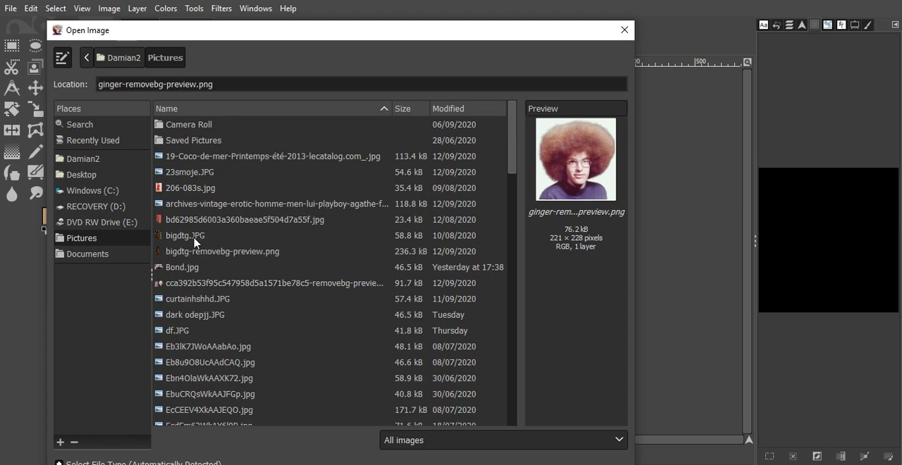
click(183, 267)
double_click(183, 267)
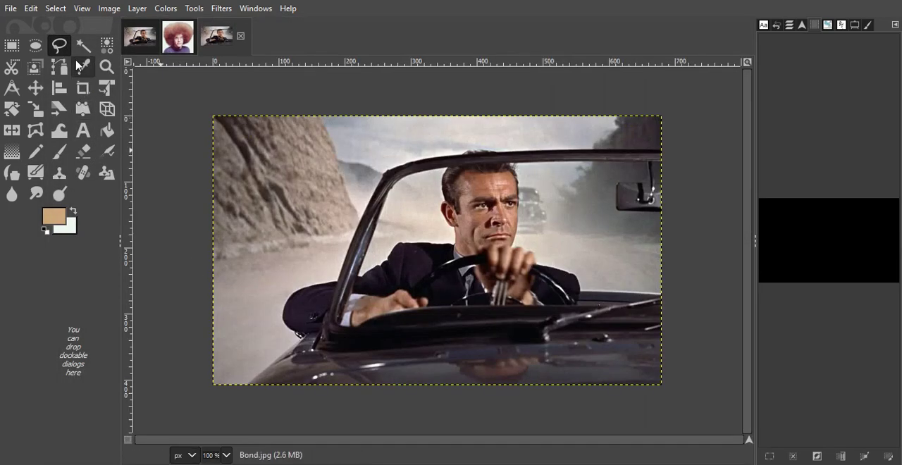
Make the afro portrait the active image and bring up the Selection Tools list
click(141, 39)
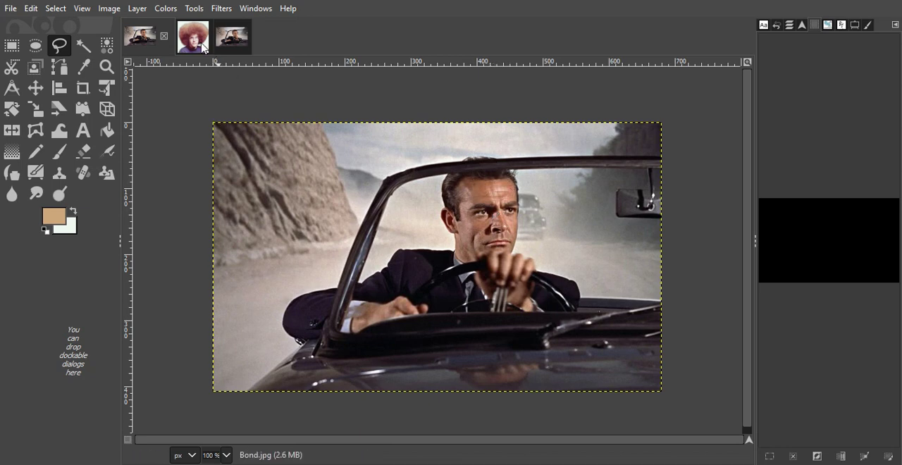
click(189, 39)
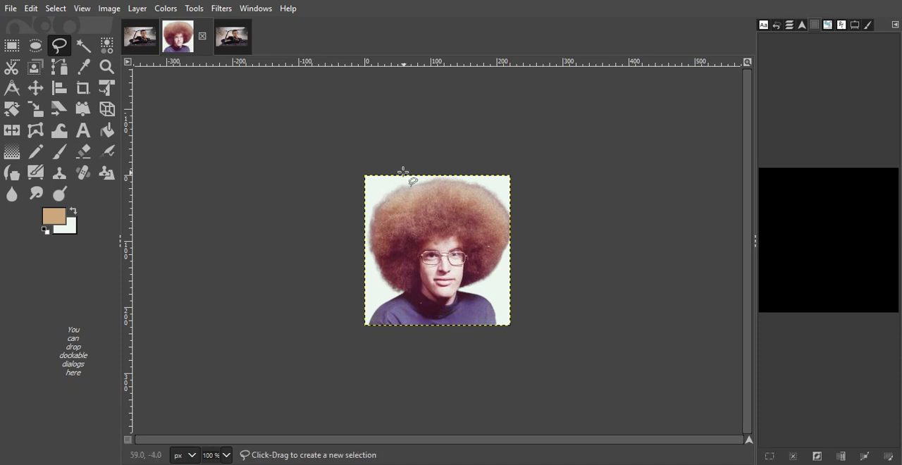
click(196, 9)
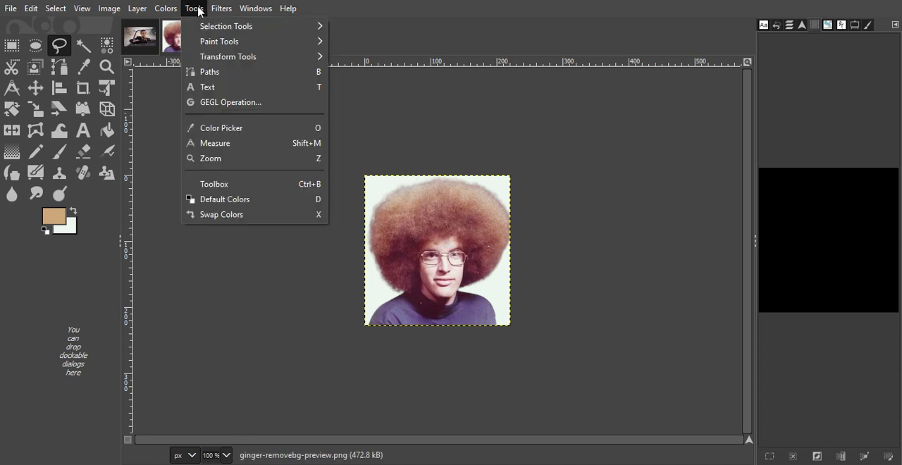
mouse_move(226, 26)
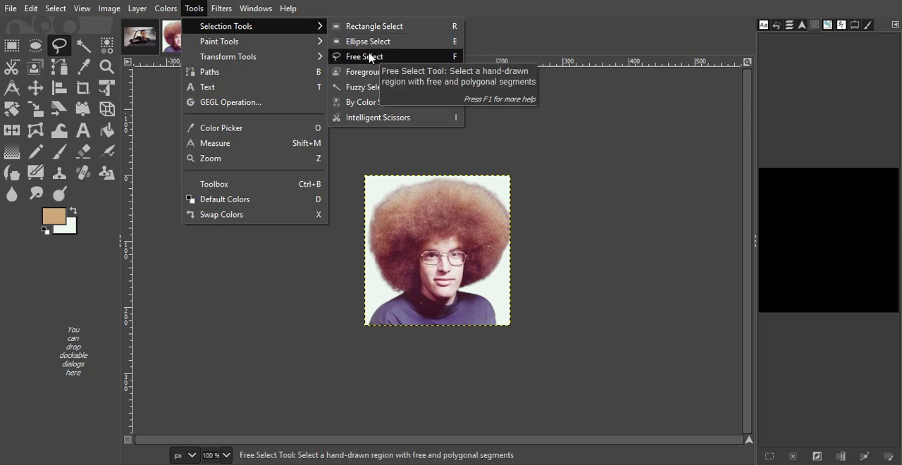
Trace a closed Free Select outline from the neck around the afro and face, and commit it
click(370, 58)
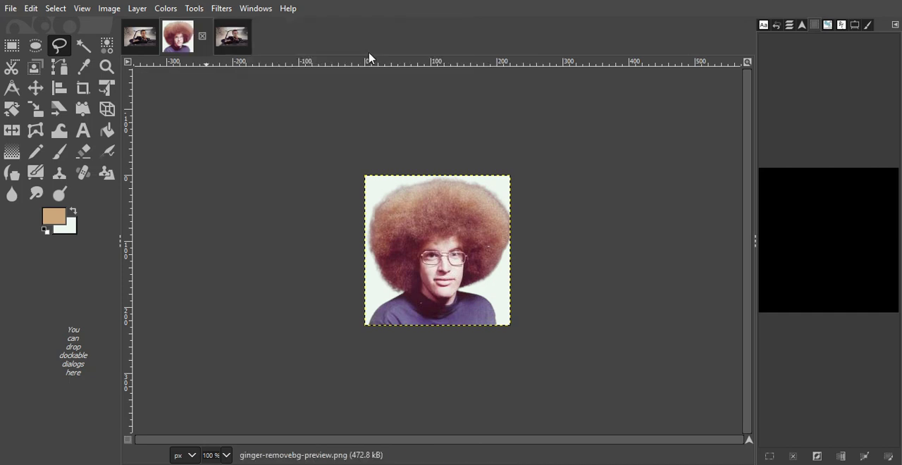
click(448, 306)
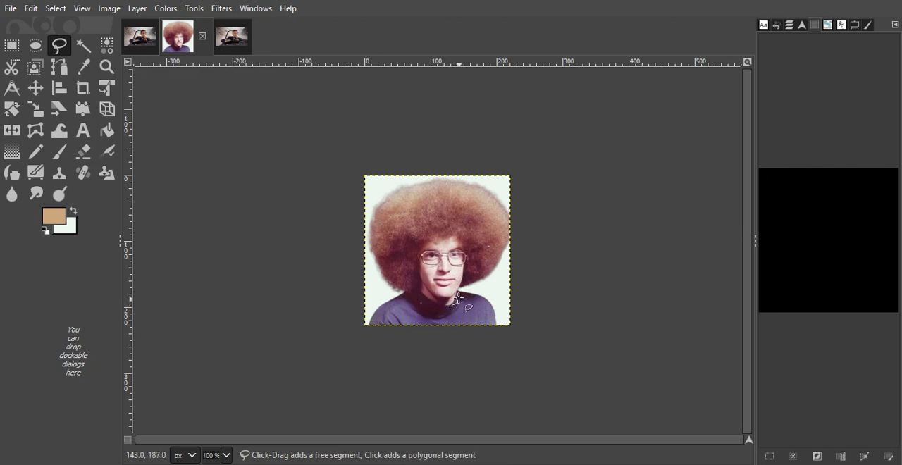
mouse_move(460, 284)
mouse_down()
mouse_move(494, 270)
mouse_move(512, 231)
mouse_move(474, 183)
mouse_move(407, 187)
mouse_move(376, 210)
mouse_up()
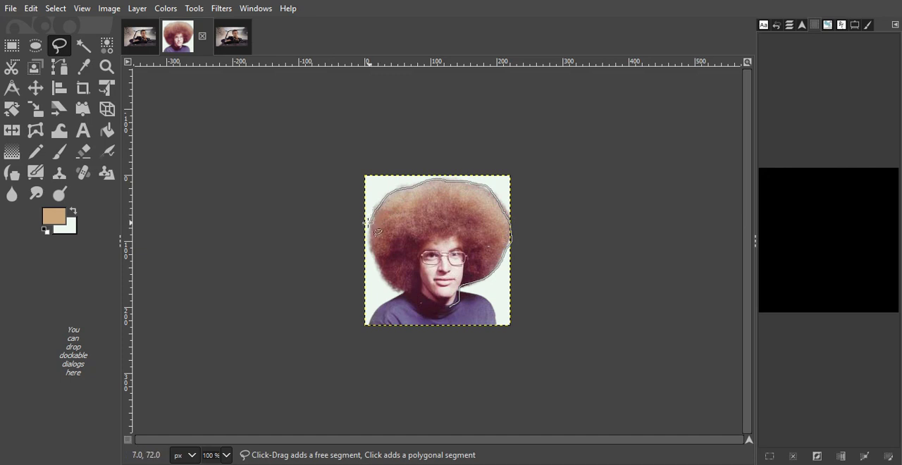
mouse_move(375, 209)
mouse_down()
mouse_move(371, 257)
mouse_move(393, 289)
mouse_move(424, 290)
mouse_move(449, 306)
mouse_up()
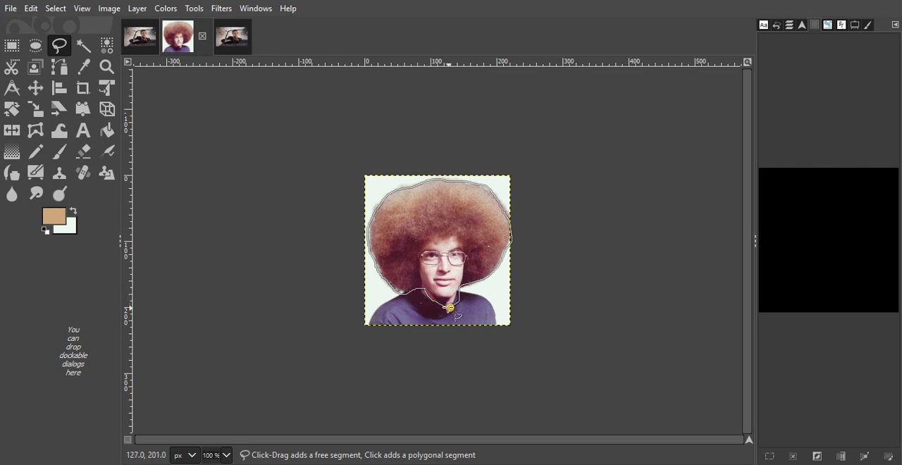
click(448, 306)
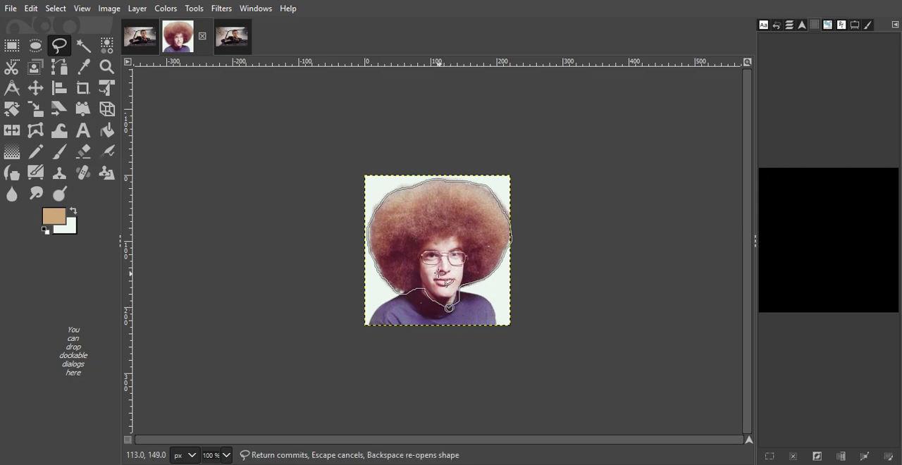
key(Return)
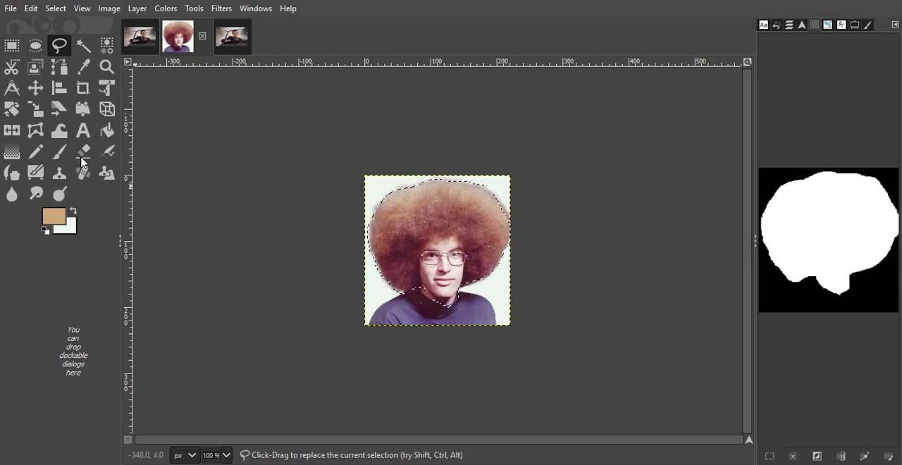
Copy the selected afro head and Paste In Place into the first Bond photo
click(31, 8)
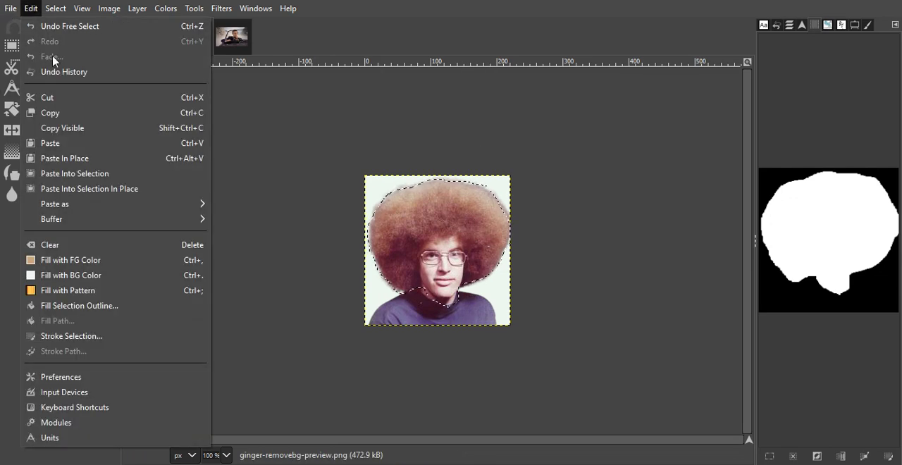
click(50, 113)
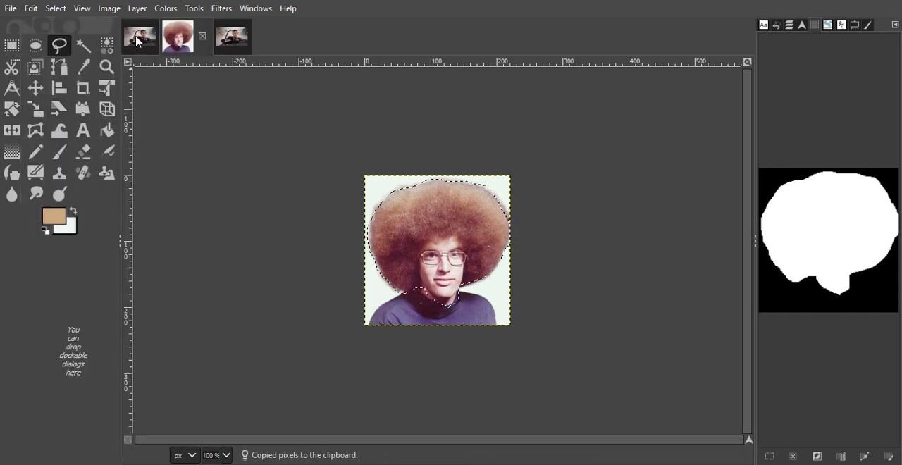
click(139, 36)
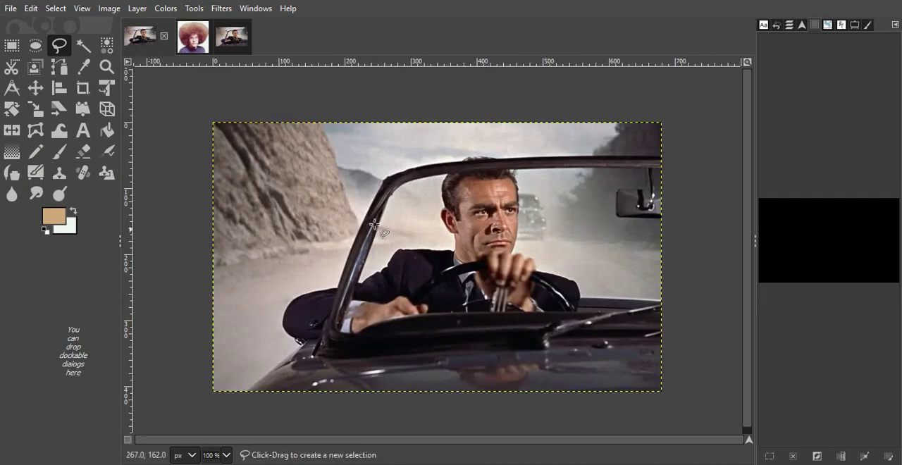
right_click(502, 224)
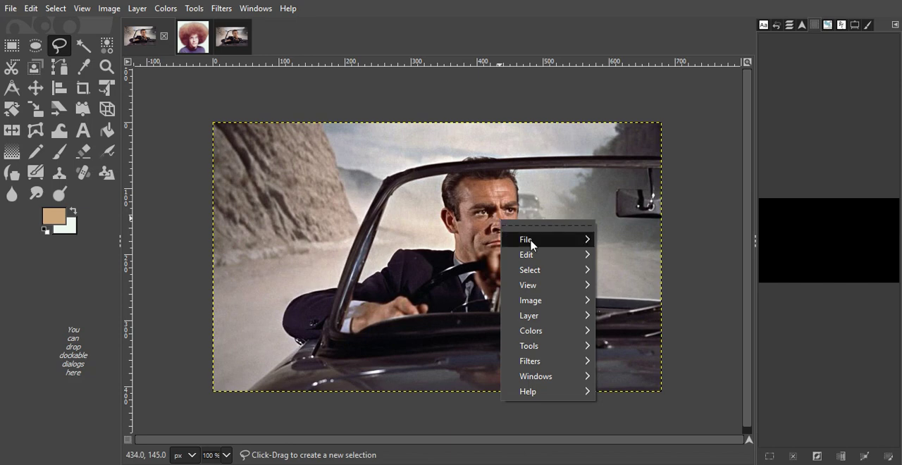
mouse_move(528, 255)
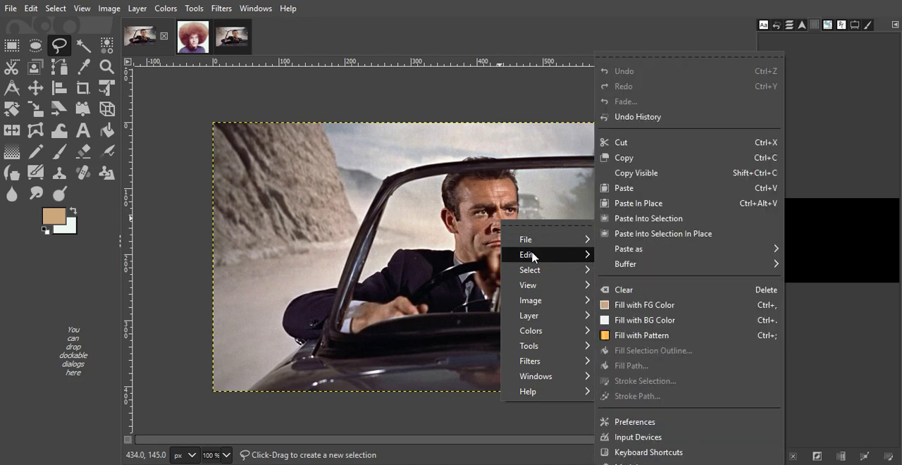
click(632, 204)
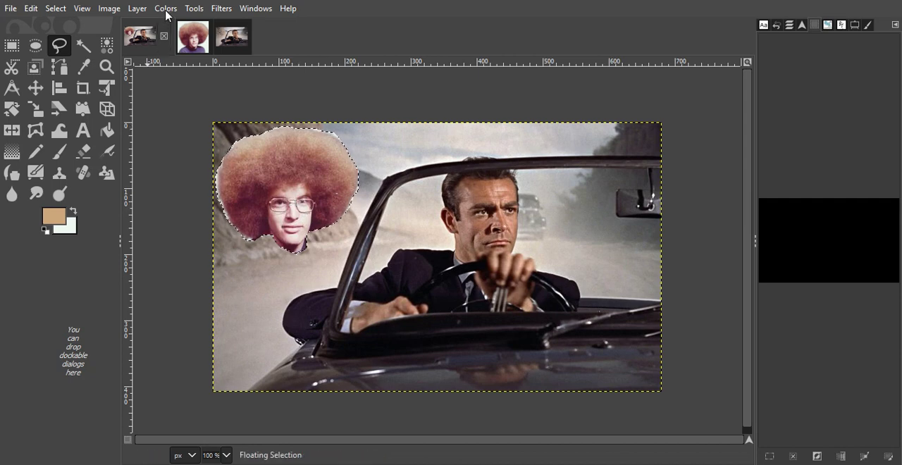
With the Move tool, drag the floating afro head onto the driver's face
click(194, 9)
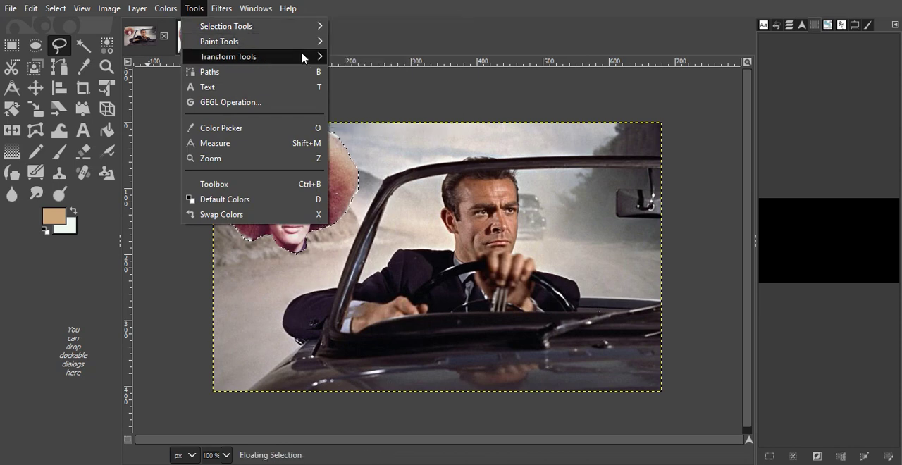
mouse_move(228, 57)
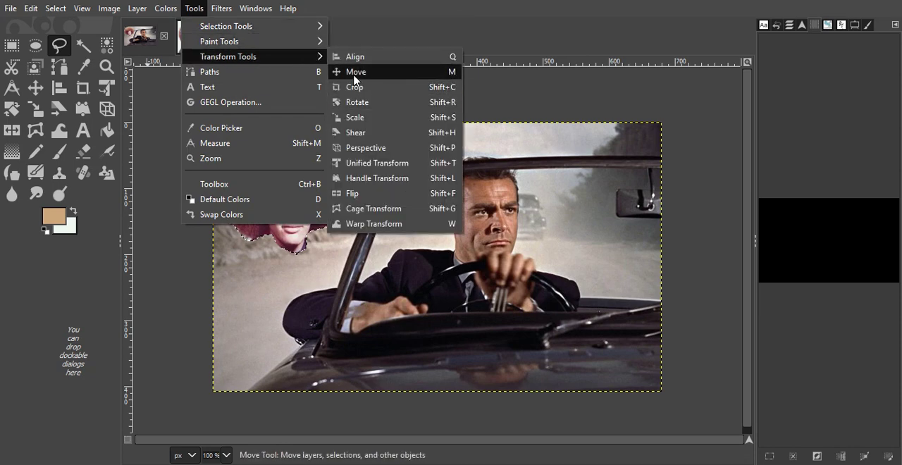
click(356, 72)
drag(289, 193, 476, 207)
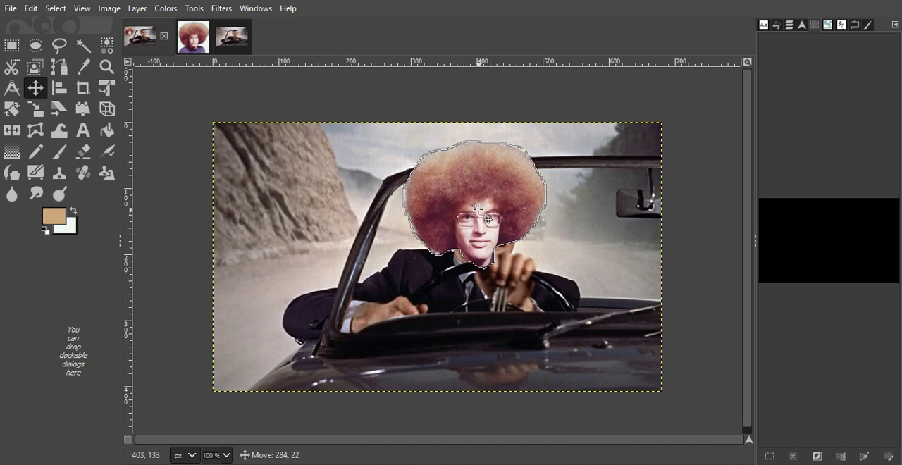
drag(477, 206, 477, 205)
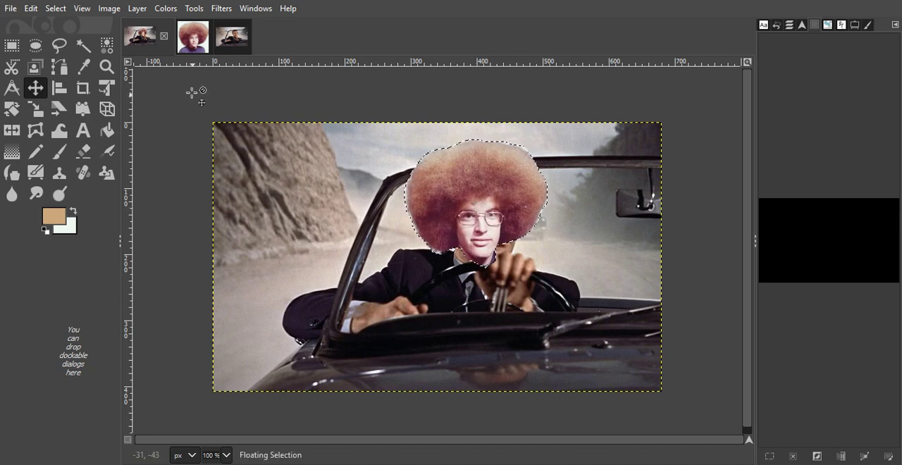
click(138, 9)
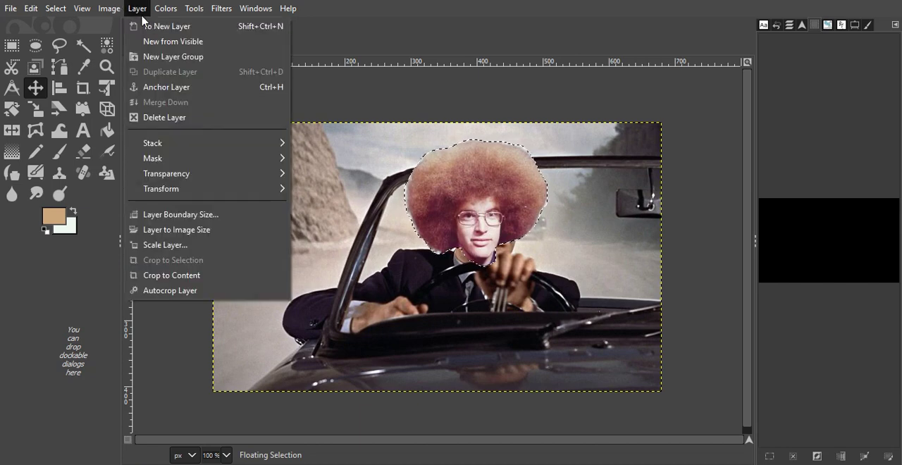
Enlarge the afro head with Scale Layer
click(138, 9)
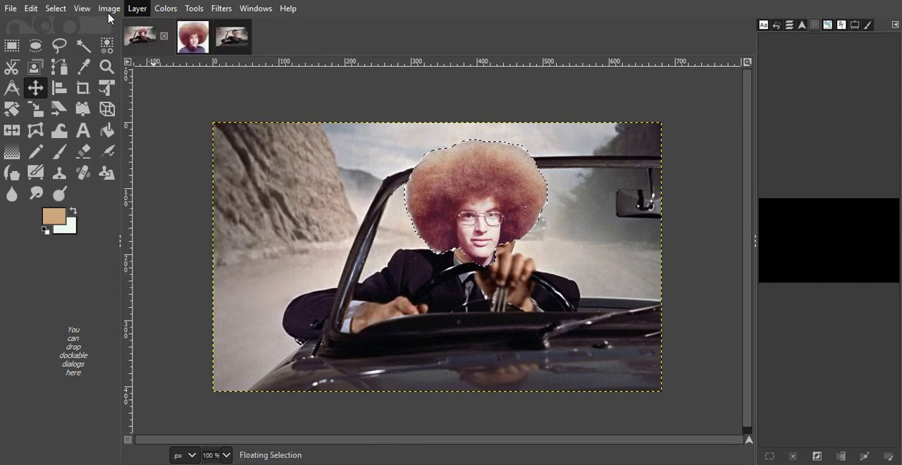
click(57, 10)
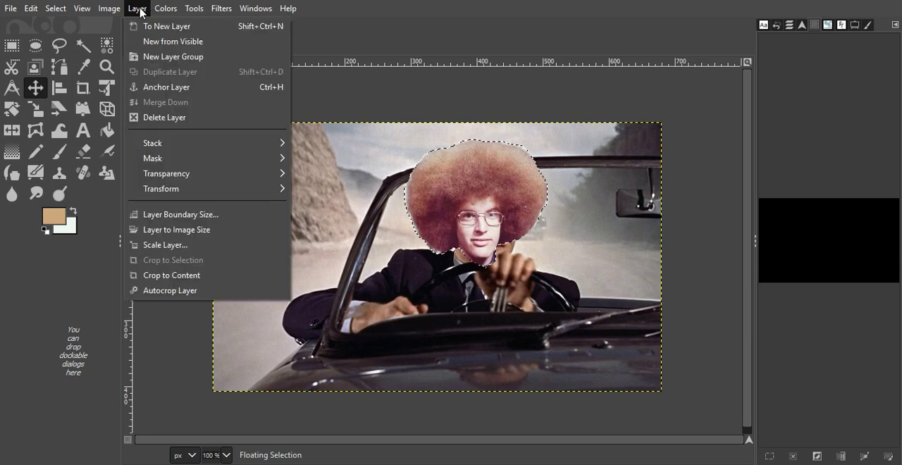
click(190, 245)
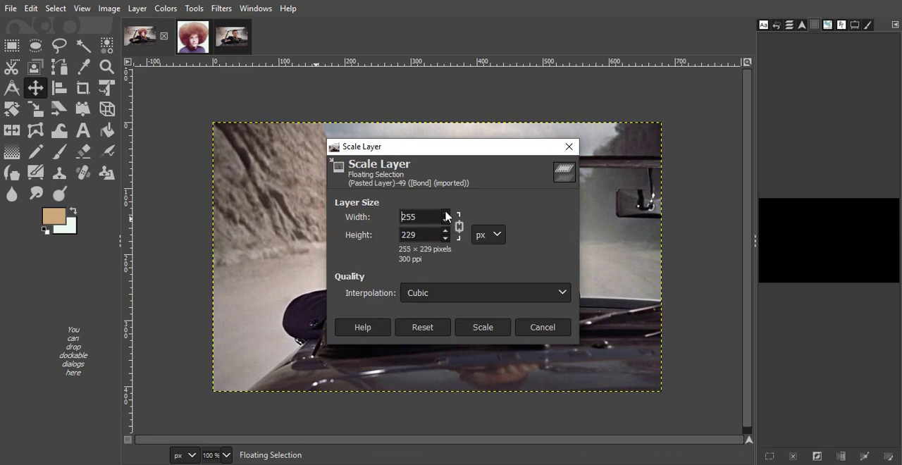
click(446, 219)
click(483, 327)
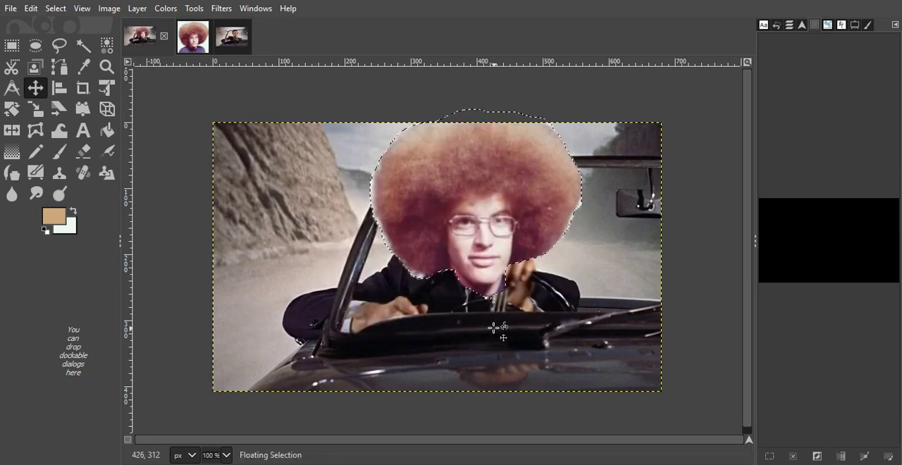
Scale the afro head back down slightly, toggling the proportional chain
click(137, 8)
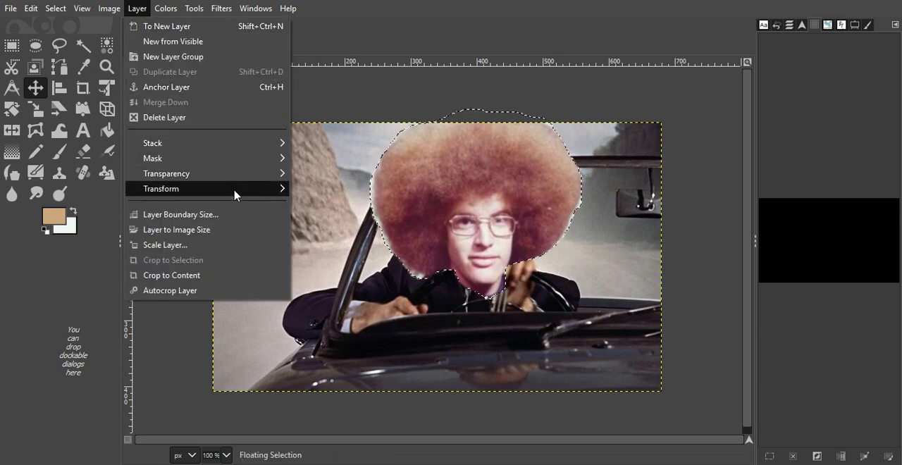
click(165, 245)
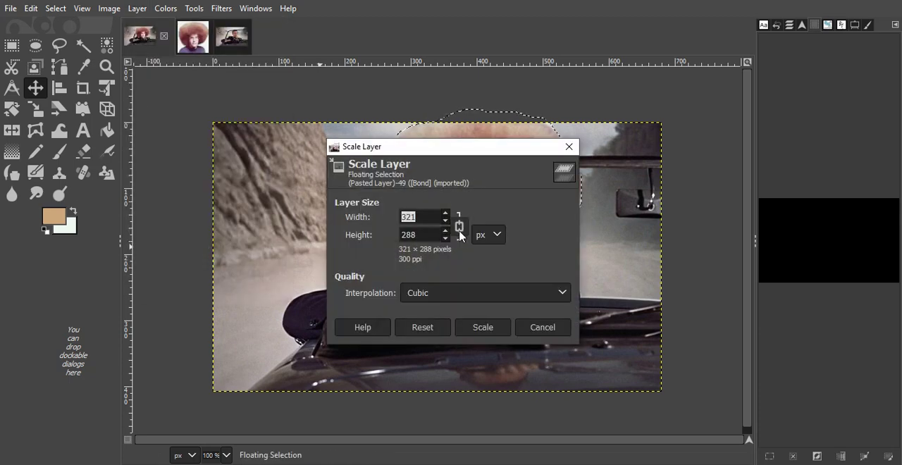
click(459, 231)
click(445, 222)
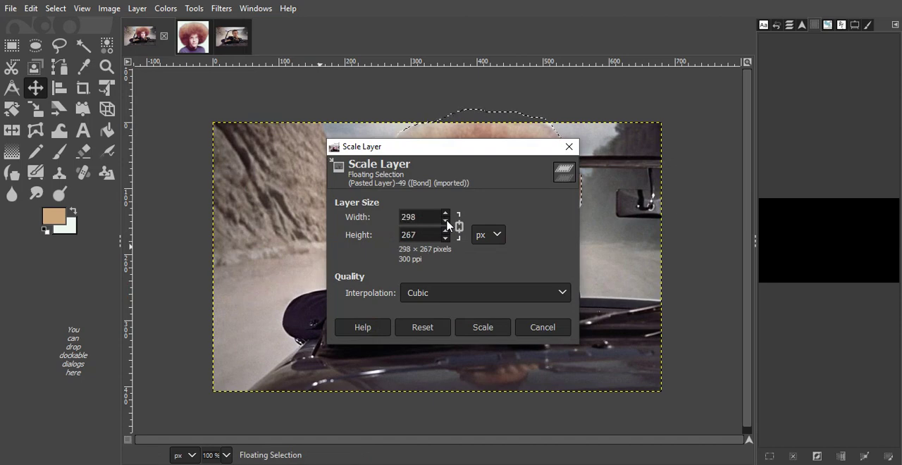
click(445, 222)
click(483, 327)
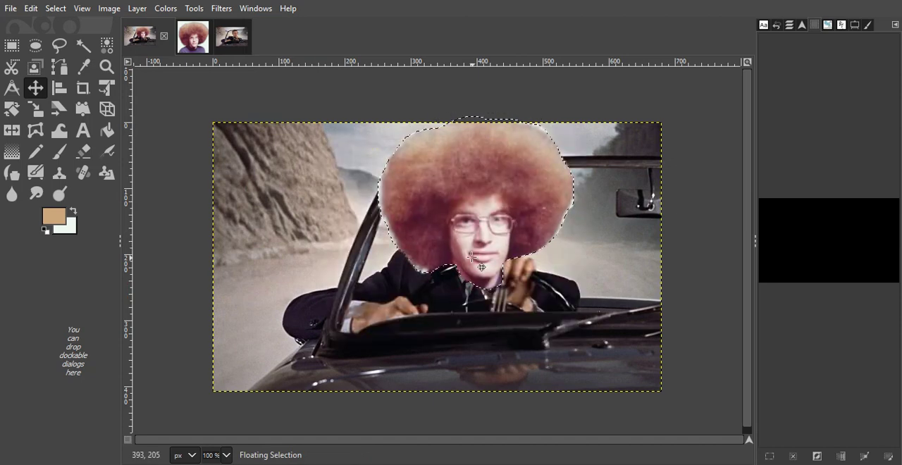
Drag the afro head upward so the face sits over the driver's
mouse_move(481, 267)
mouse_down()
mouse_move(475, 240)
mouse_move(482, 247)
mouse_up()
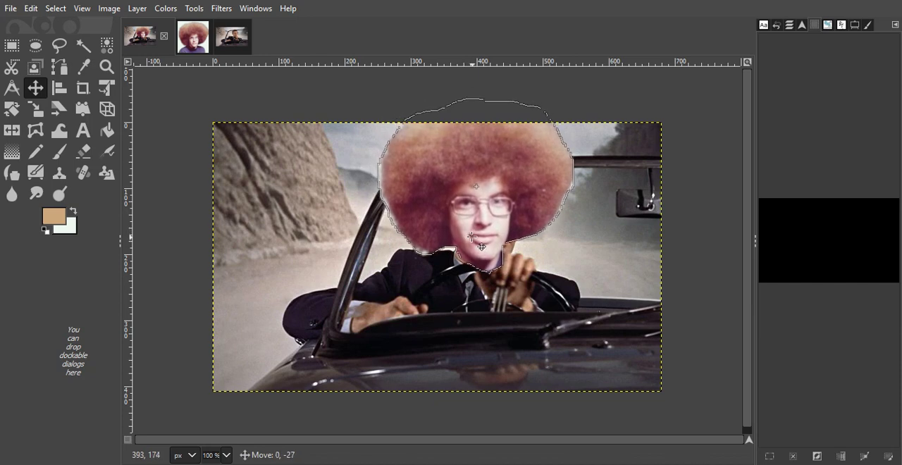
mouse_move(482, 246)
mouse_down()
mouse_move(527, 195)
mouse_move(485, 245)
mouse_up()
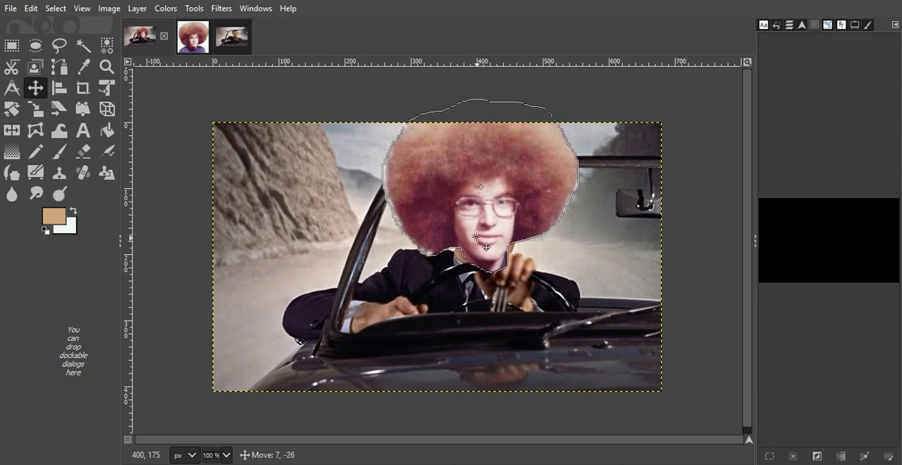
drag(486, 246, 485, 247)
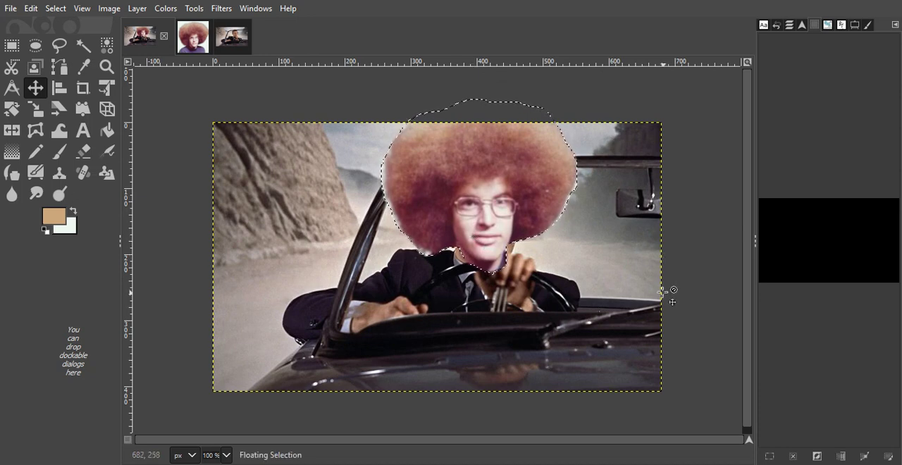
Shrink the afro head twice more with Scale Layer, then nudge it slightly up and left
click(136, 8)
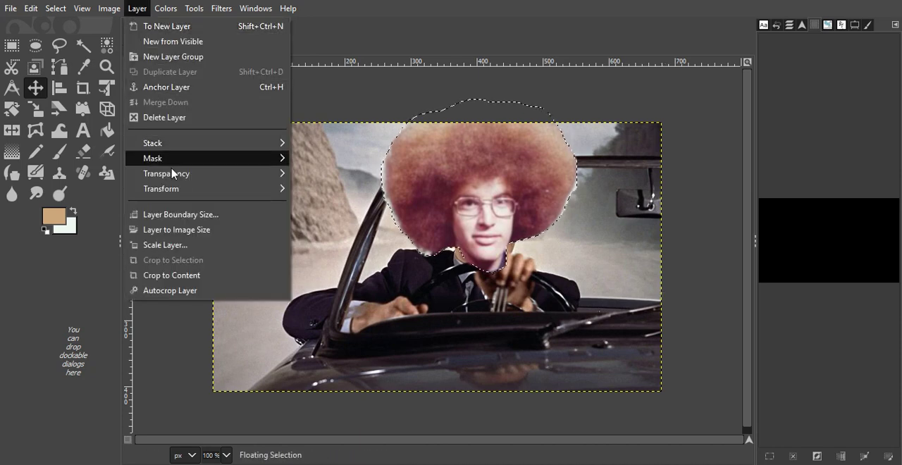
click(165, 244)
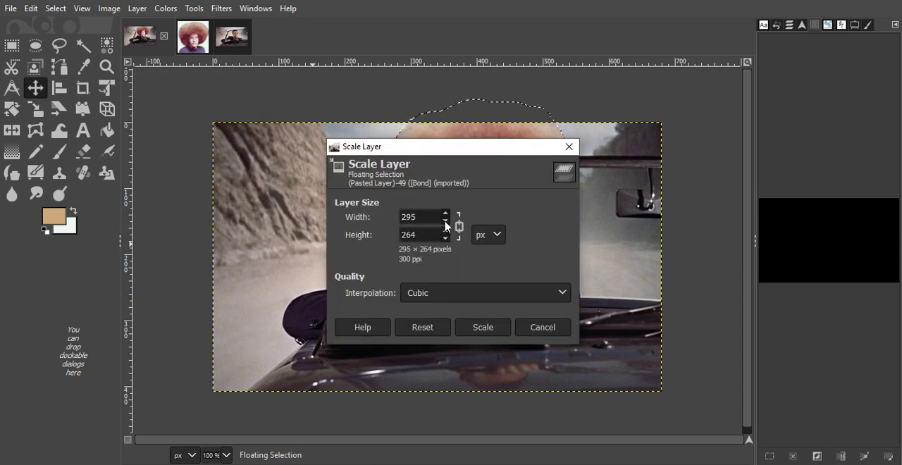
click(483, 327)
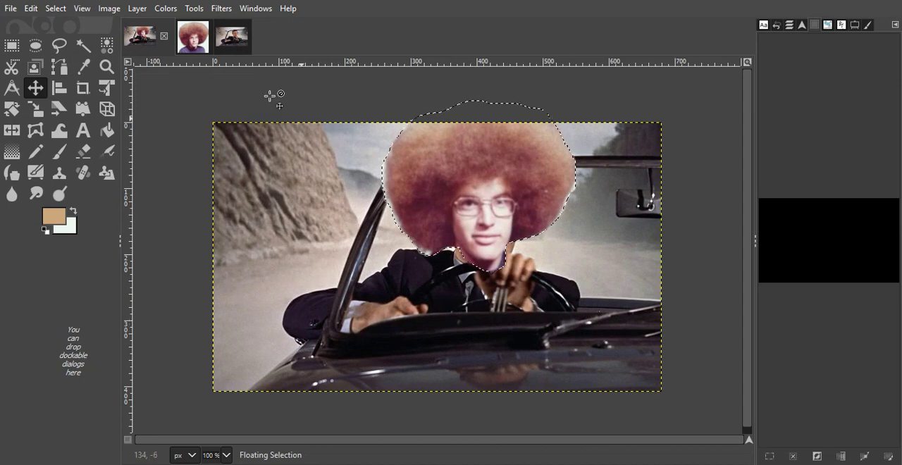
click(138, 8)
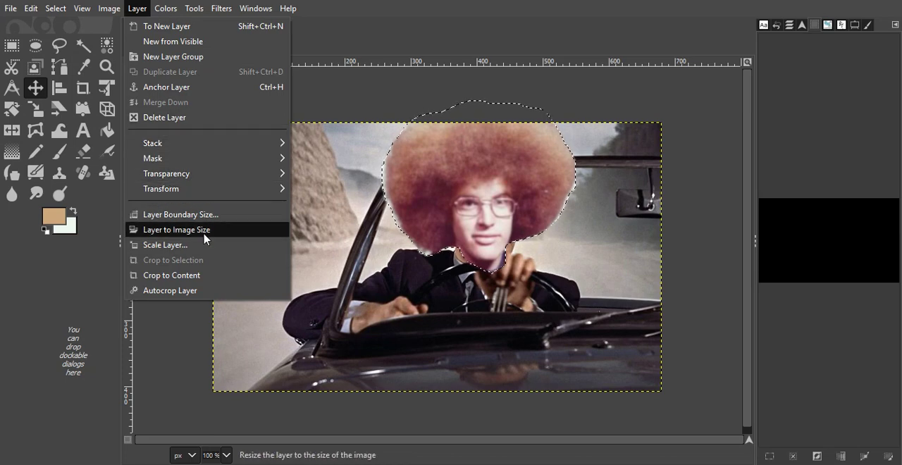
click(165, 244)
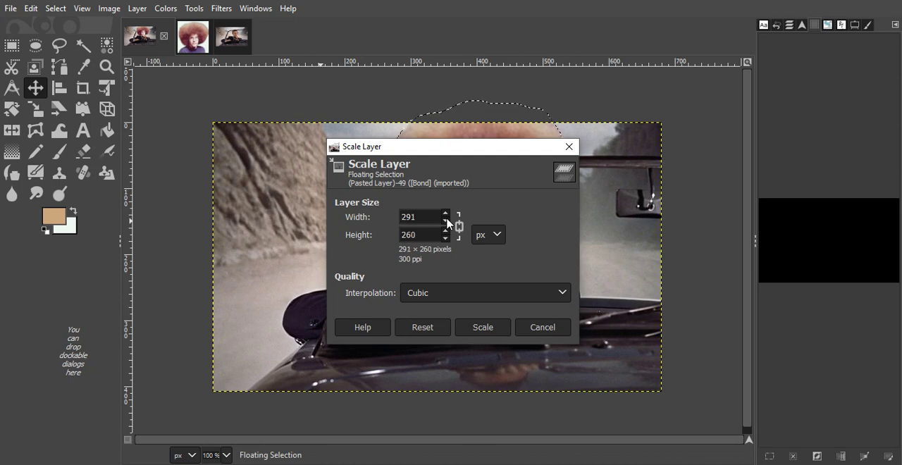
click(483, 327)
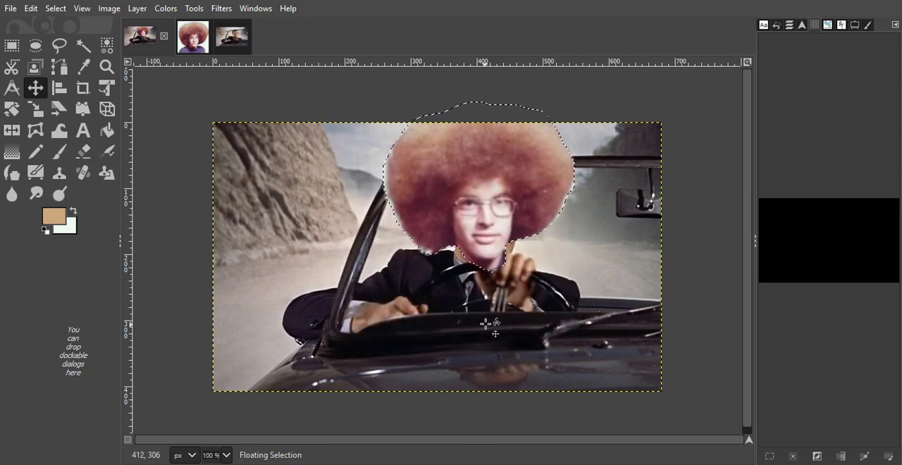
drag(489, 229, 484, 228)
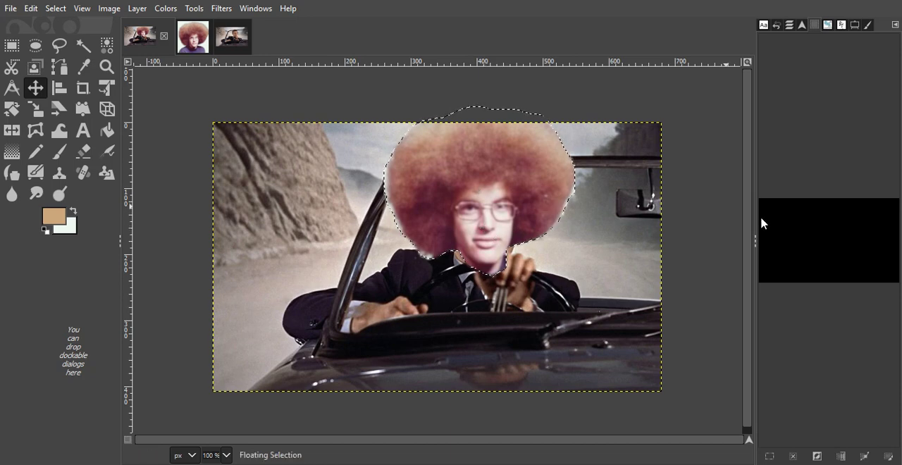
drag(488, 220, 486, 219)
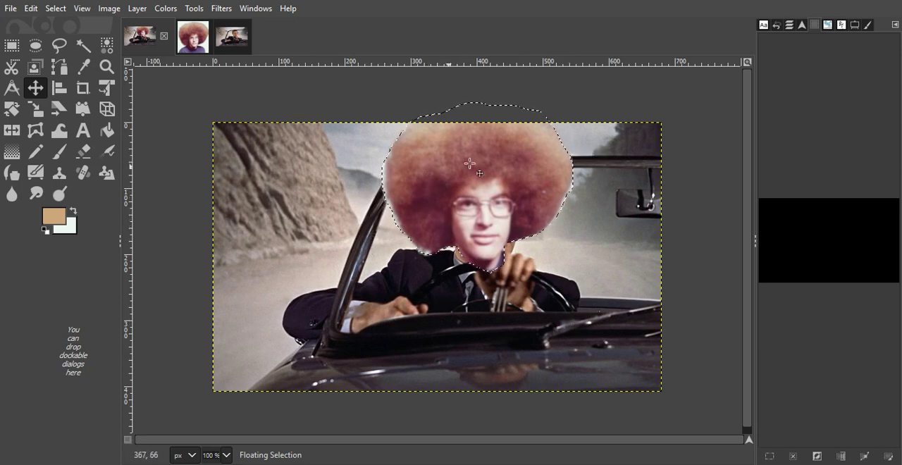
On the original Bond photo, start a Free Select outline along the left windshield pillar, undoing a bad segment
click(232, 37)
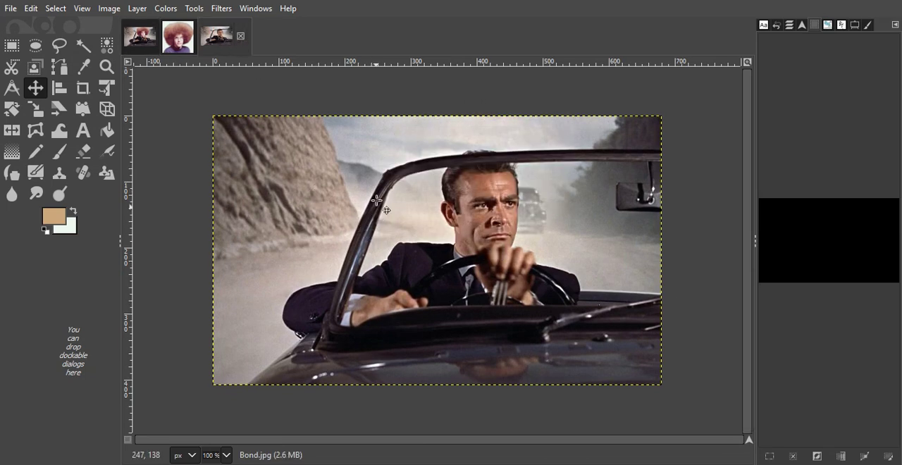
click(197, 11)
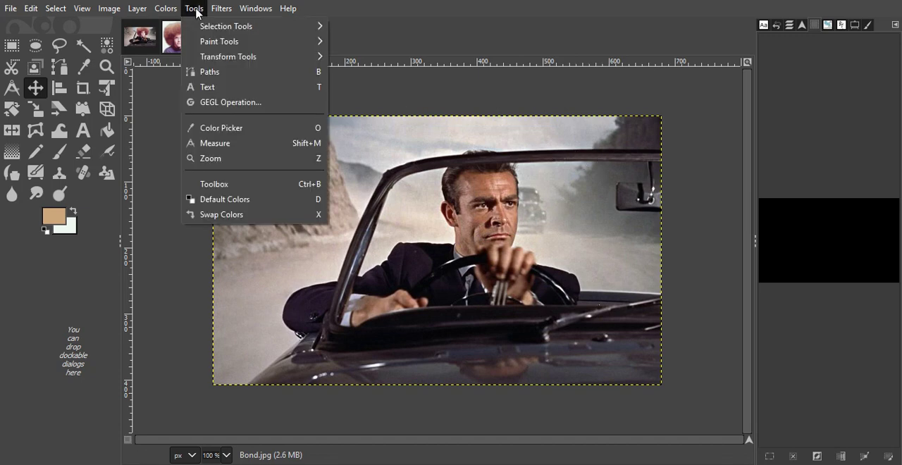
click(378, 66)
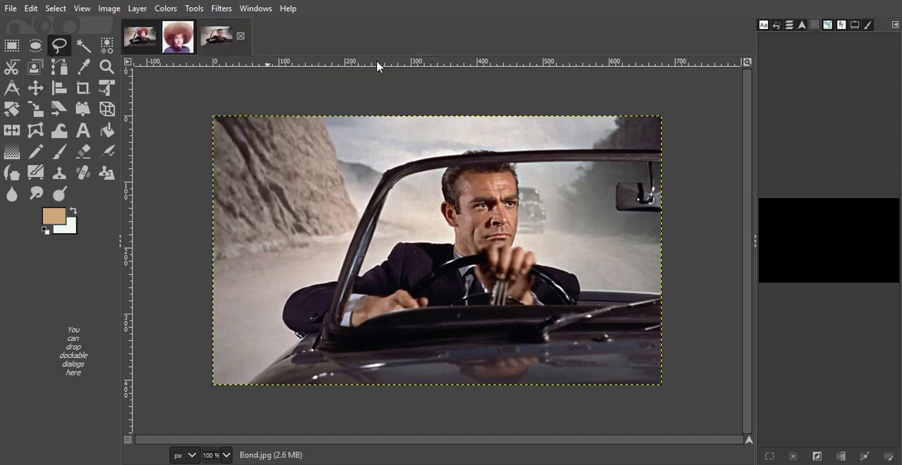
click(351, 235)
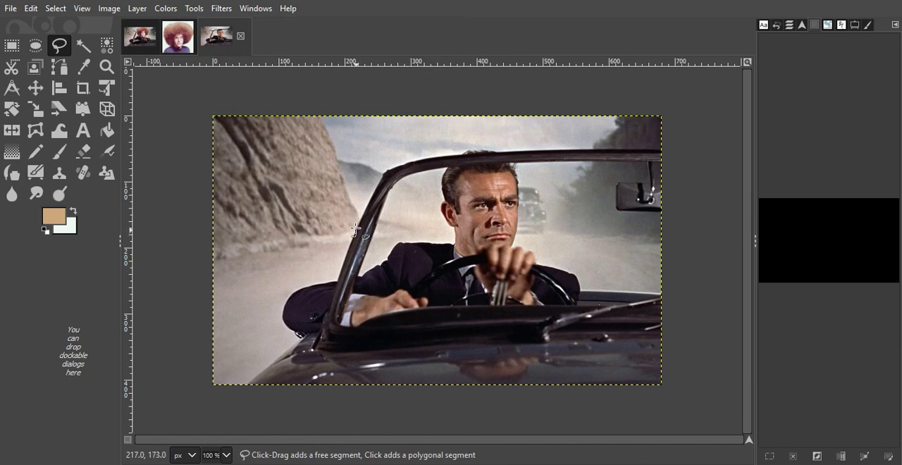
click(358, 224)
drag(370, 203, 400, 158)
click(407, 153)
key(Escape)
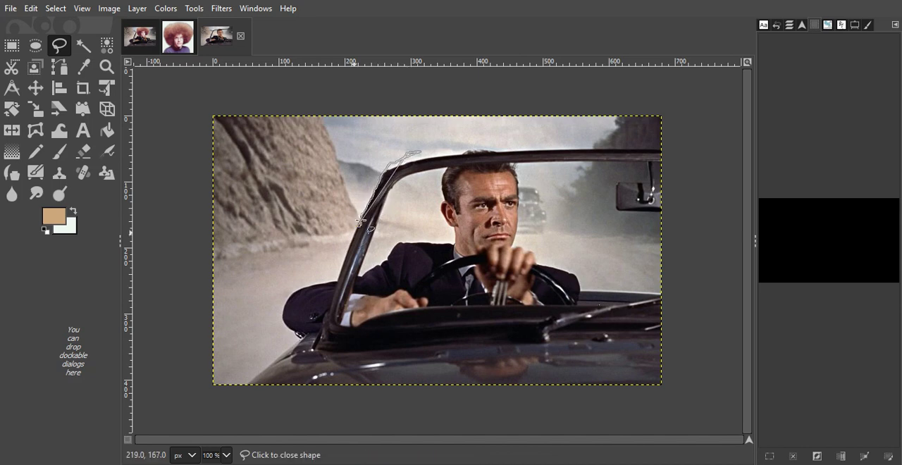
Extend the pillar outline with points above, upper left and right of the photo
click(403, 147)
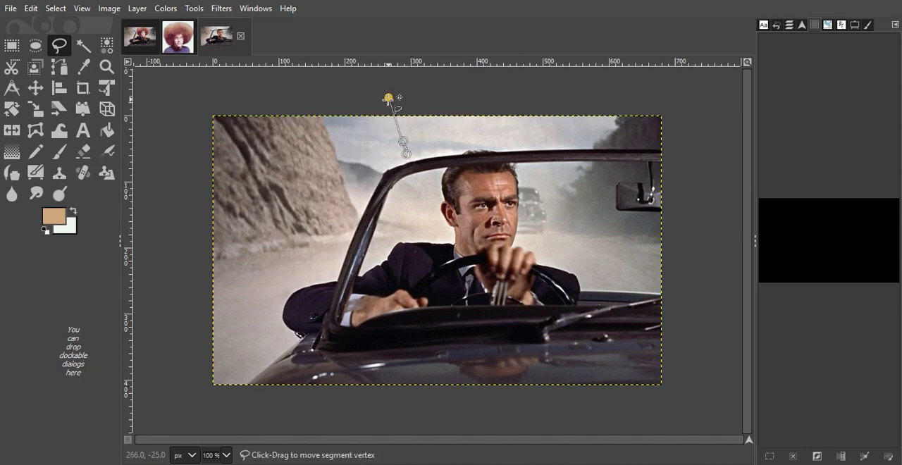
click(388, 98)
click(333, 99)
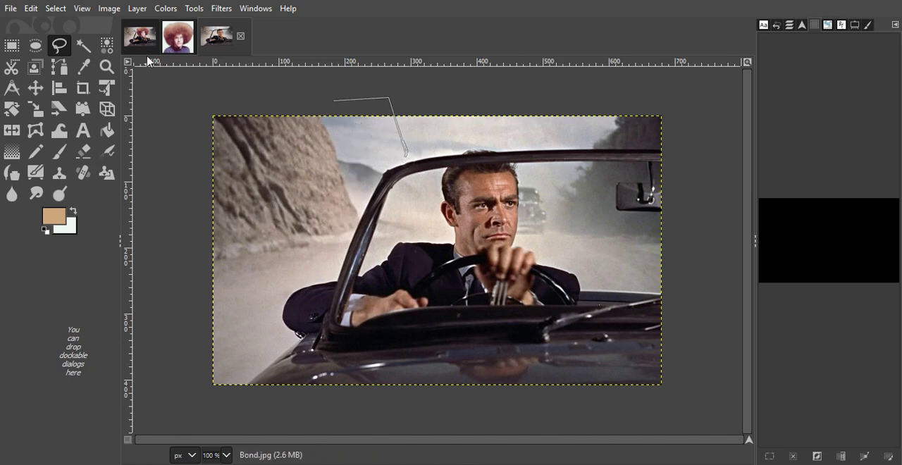
click(140, 37)
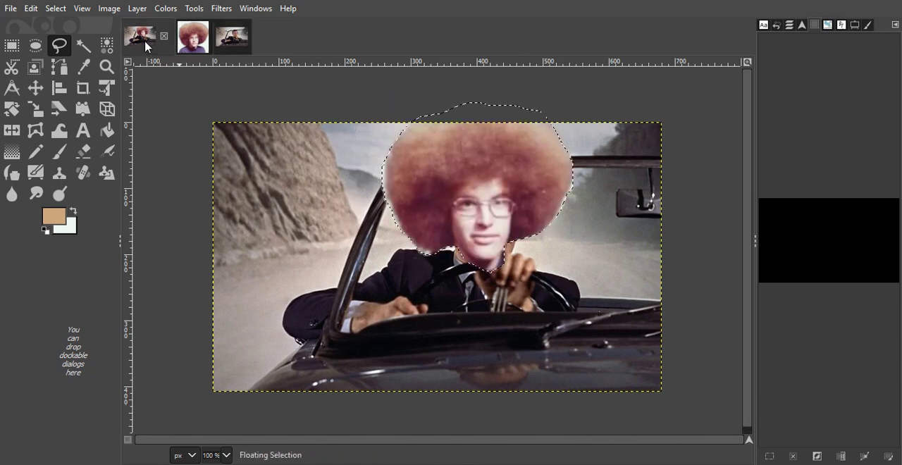
click(233, 37)
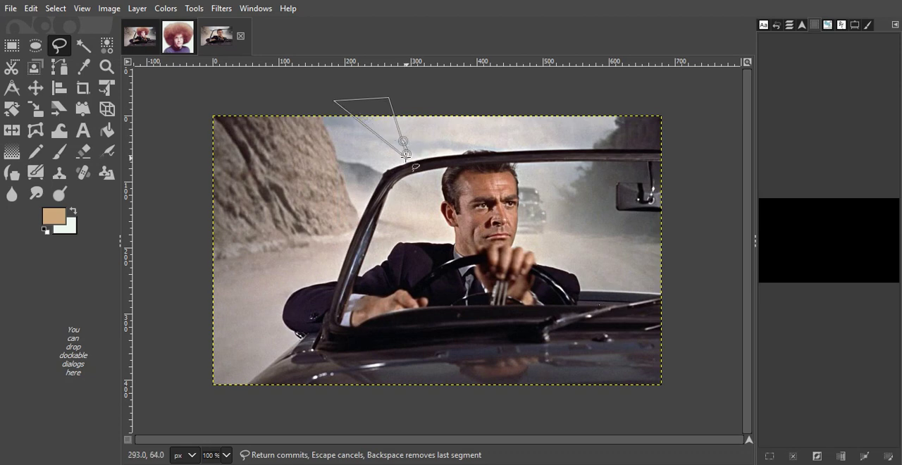
click(717, 271)
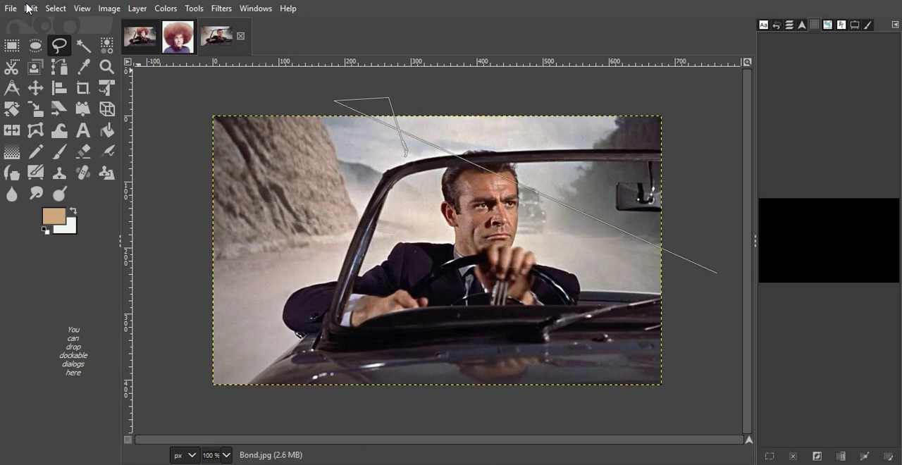
Undo the stray diagonal selection and switch back to the Free Select tool
click(30, 8)
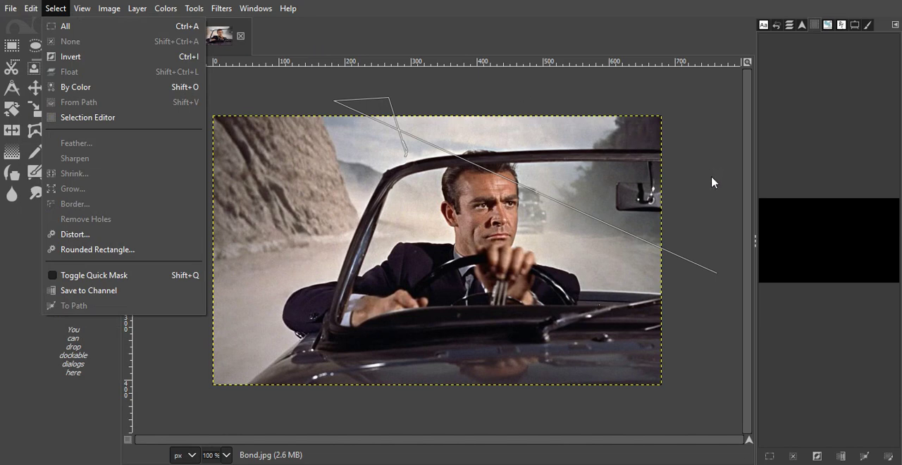
click(700, 203)
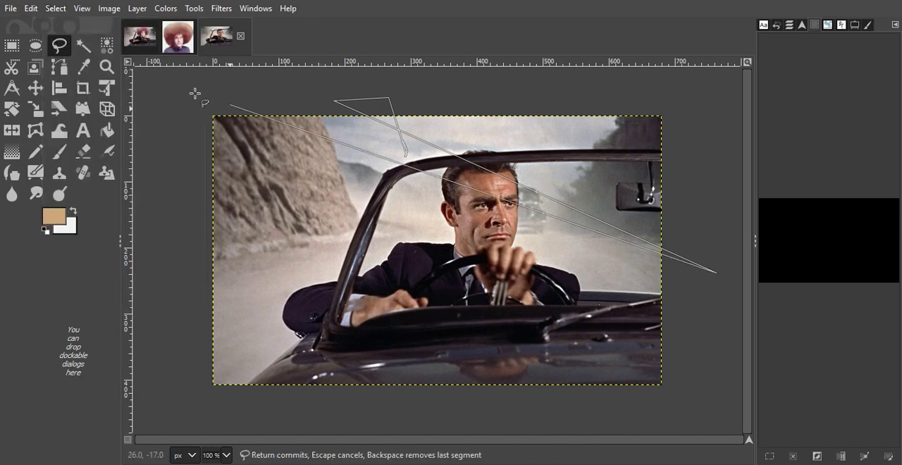
click(194, 8)
mouse_move(219, 42)
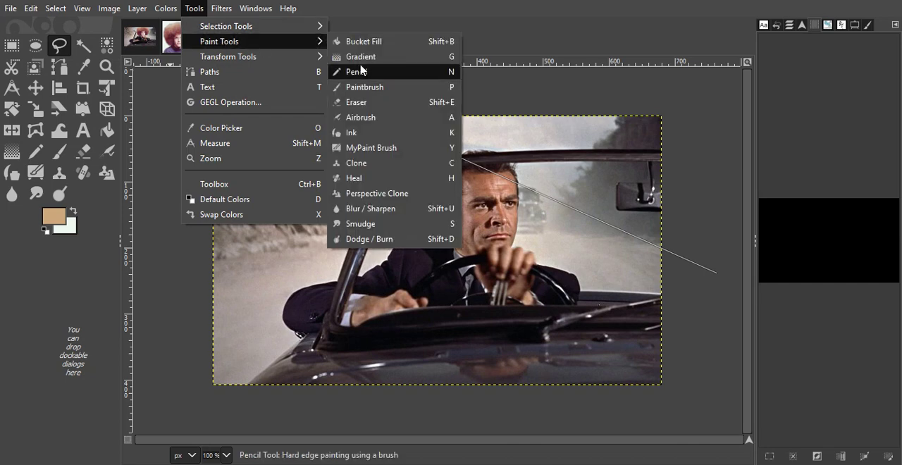
click(363, 71)
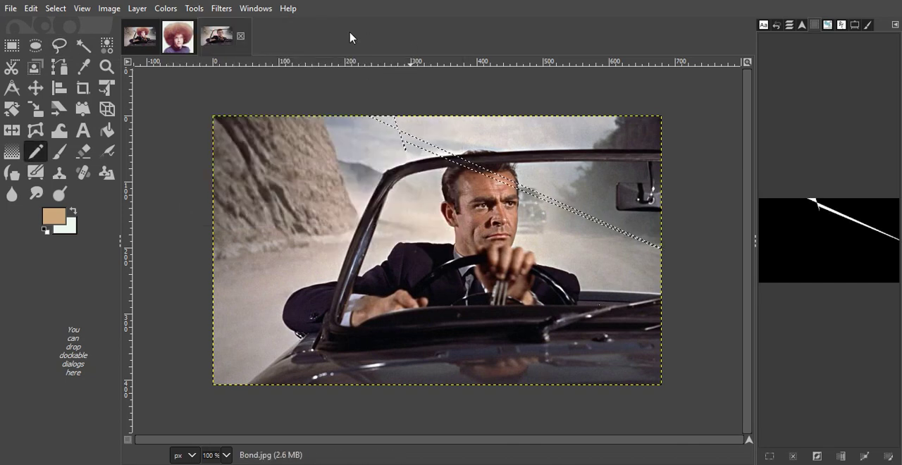
click(194, 8)
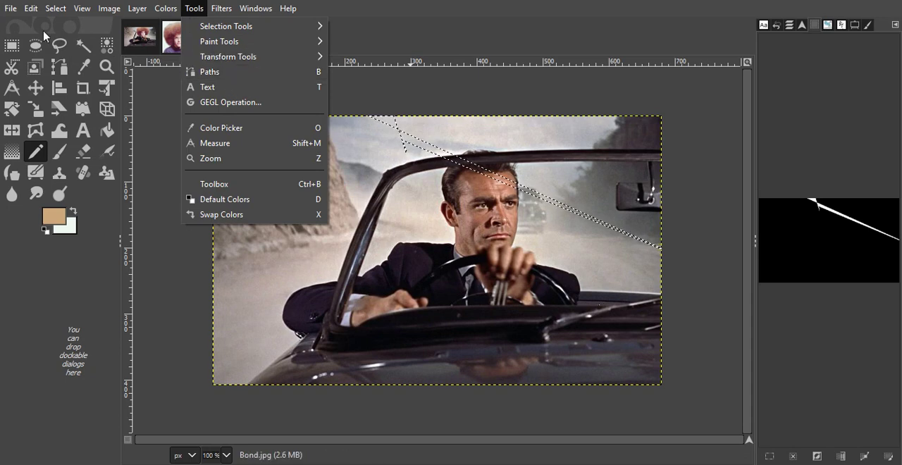
click(31, 8)
click(31, 8)
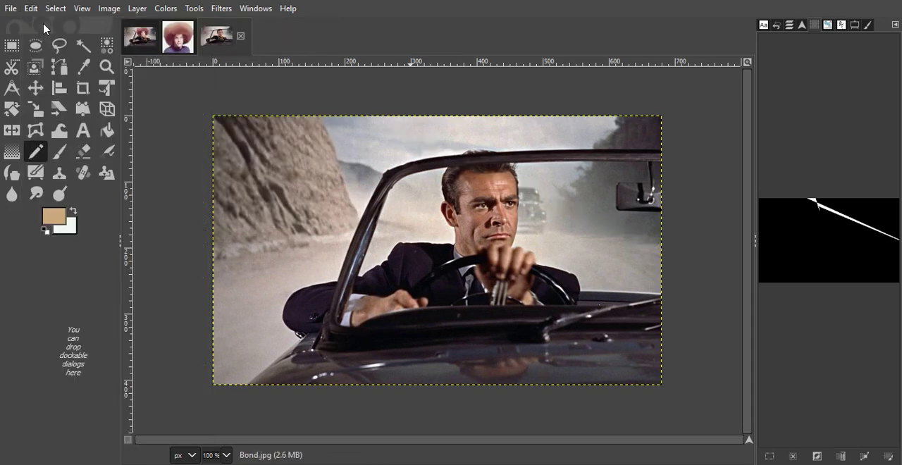
click(194, 9)
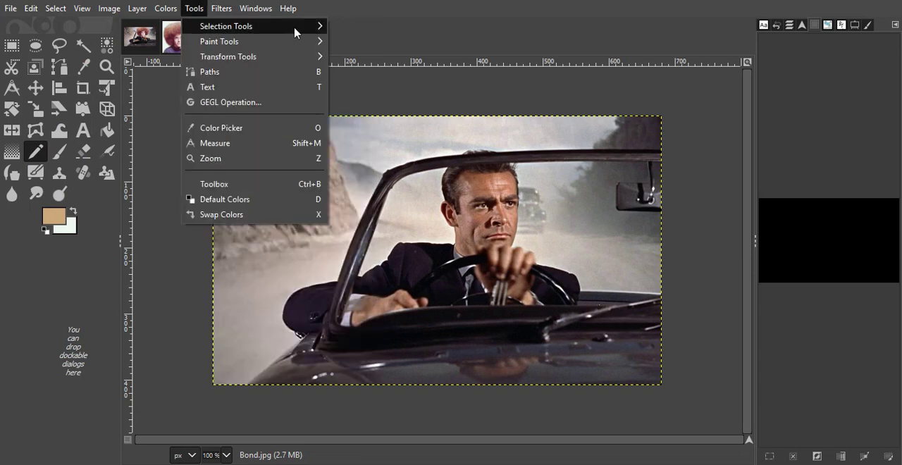
mouse_move(239, 26)
click(362, 47)
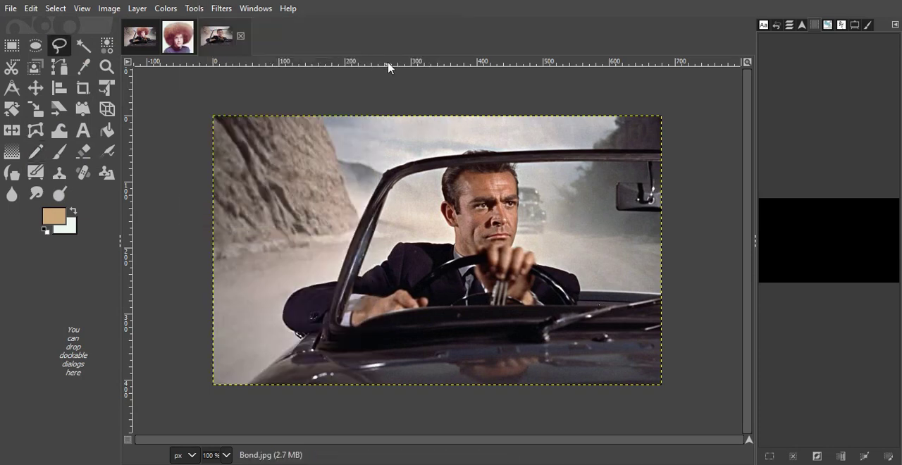
Lasso the windshield's left pillar and top frame into a committed selection
click(370, 238)
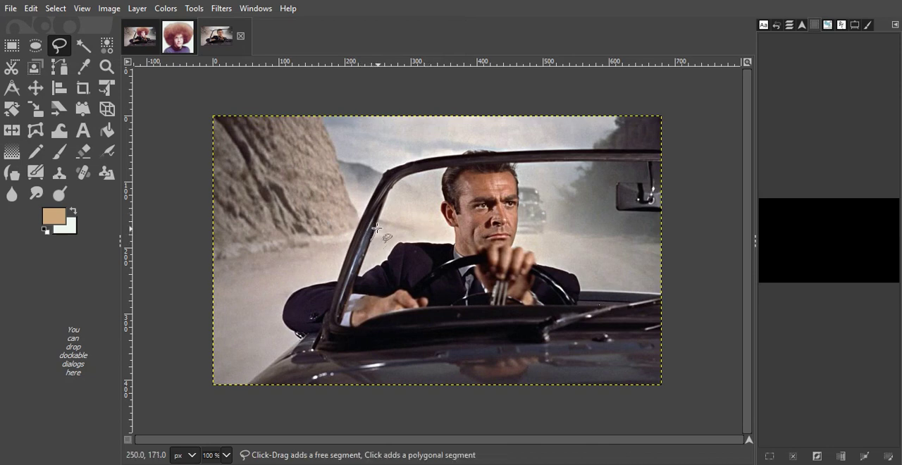
mouse_move(377, 227)
mouse_down()
mouse_move(393, 187)
mouse_move(432, 171)
mouse_move(616, 158)
mouse_move(441, 150)
mouse_move(363, 204)
mouse_move(359, 241)
mouse_move(368, 241)
mouse_up()
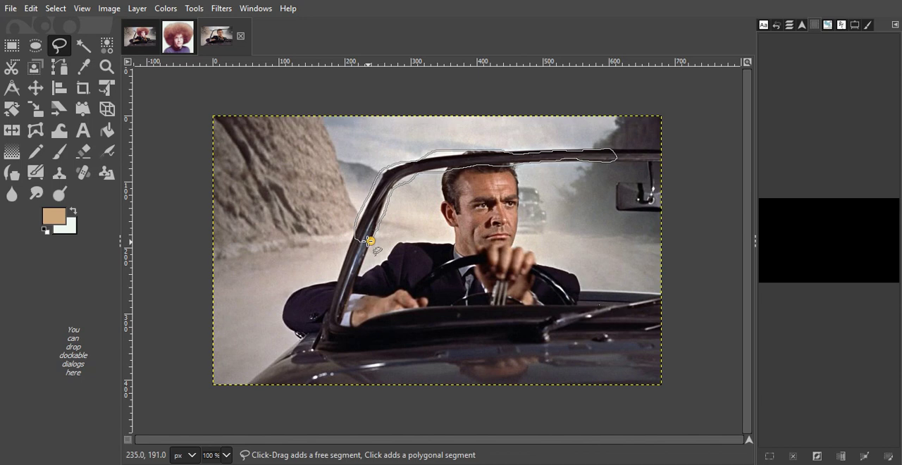
click(370, 241)
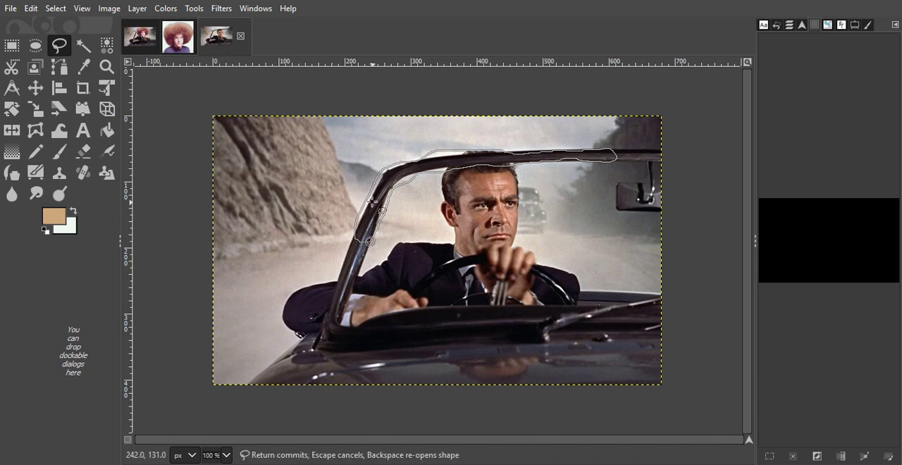
key(Return)
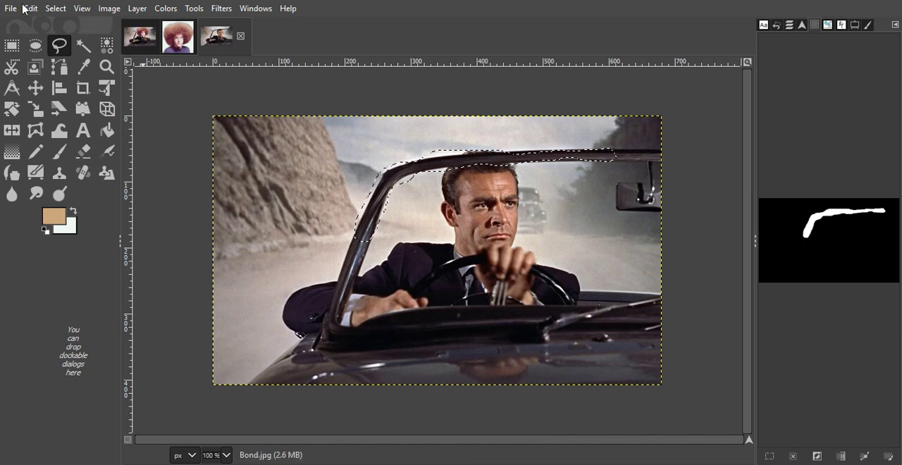
Copy the windshield frame and paste it in place over the afro composite
click(32, 10)
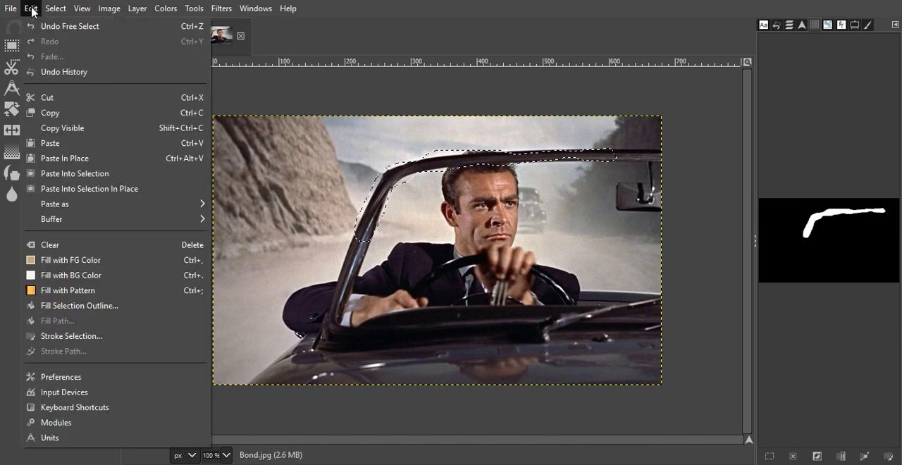
click(59, 113)
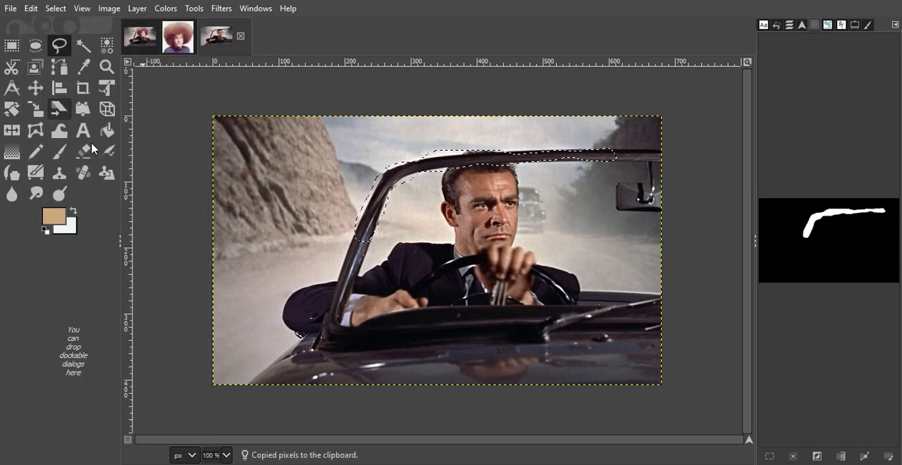
click(137, 37)
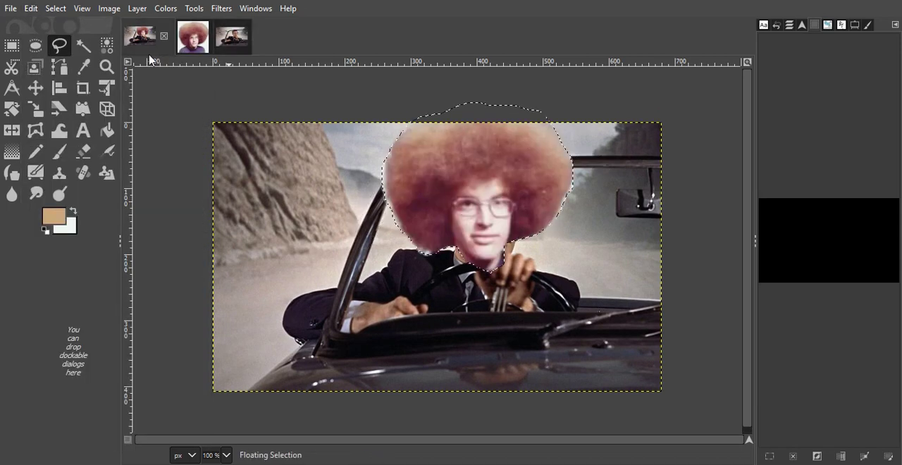
right_click(480, 188)
mouse_move(505, 222)
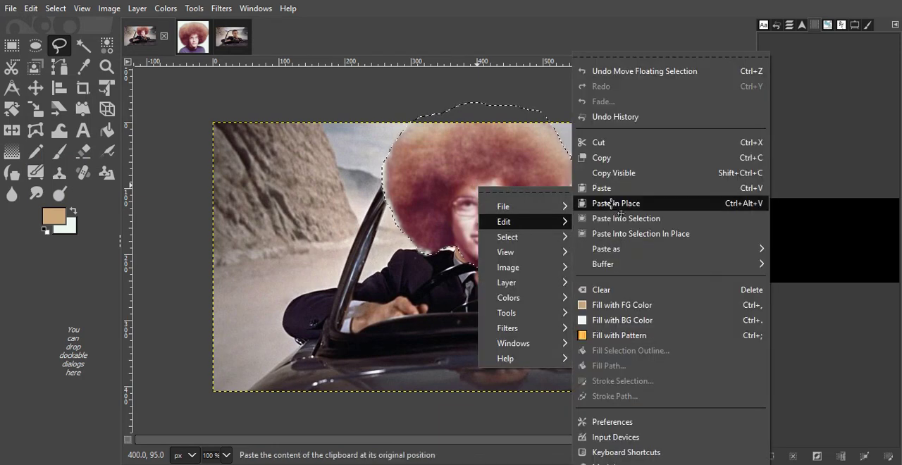
click(615, 203)
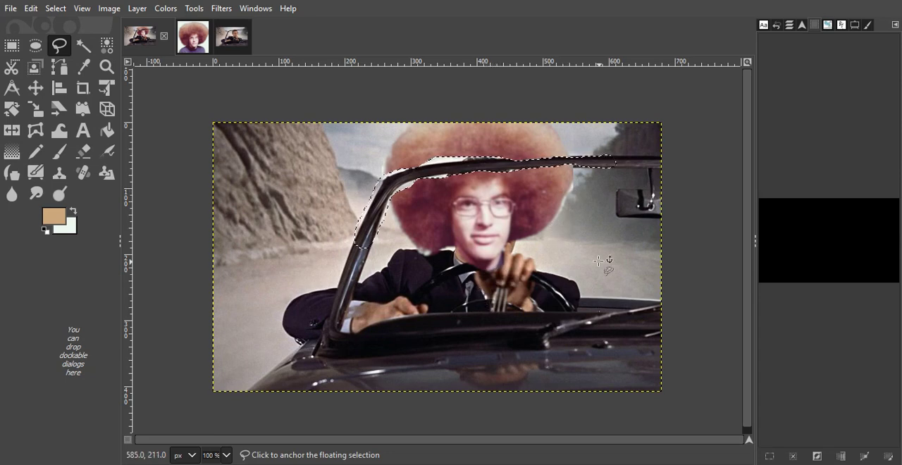
Get the Free Select tool ready on the original Bond photo
click(236, 43)
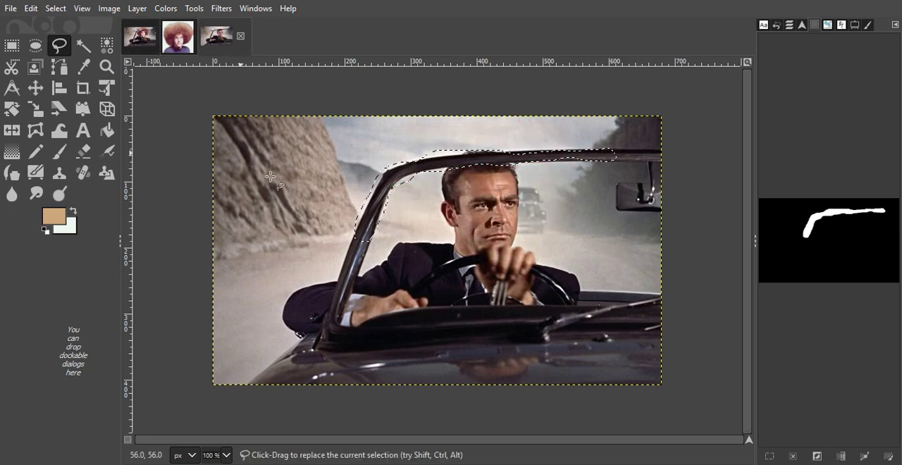
click(201, 10)
mouse_move(226, 26)
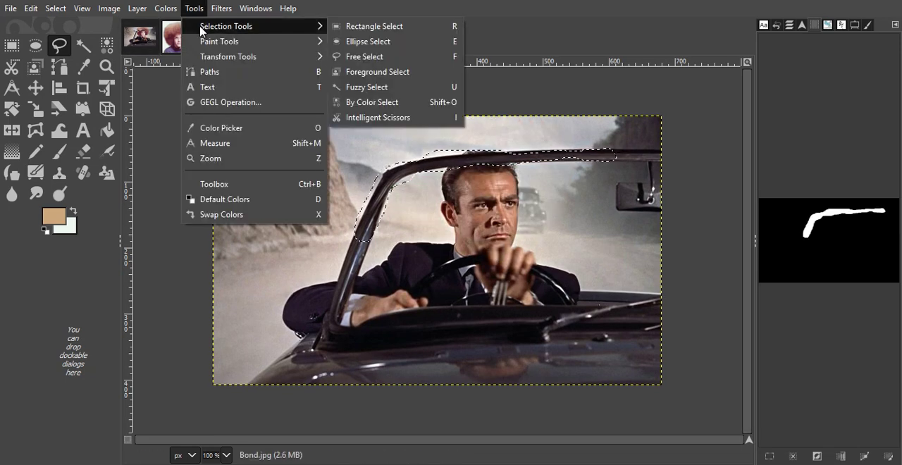
click(364, 56)
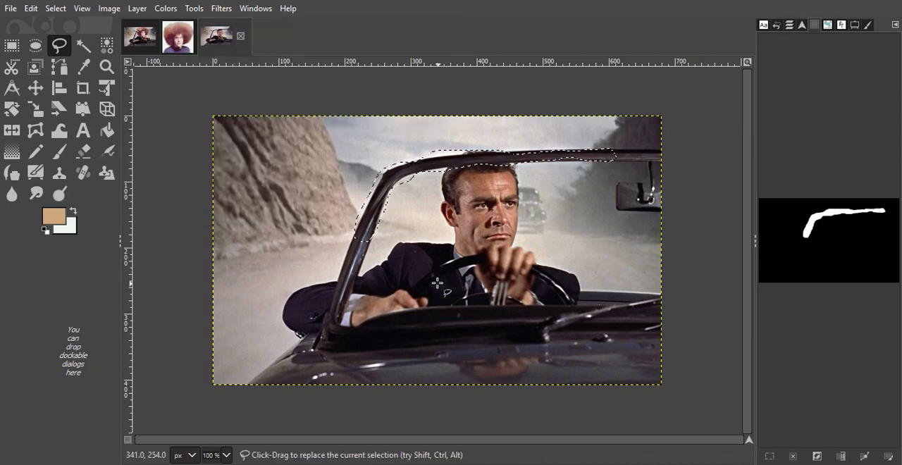
click(150, 47)
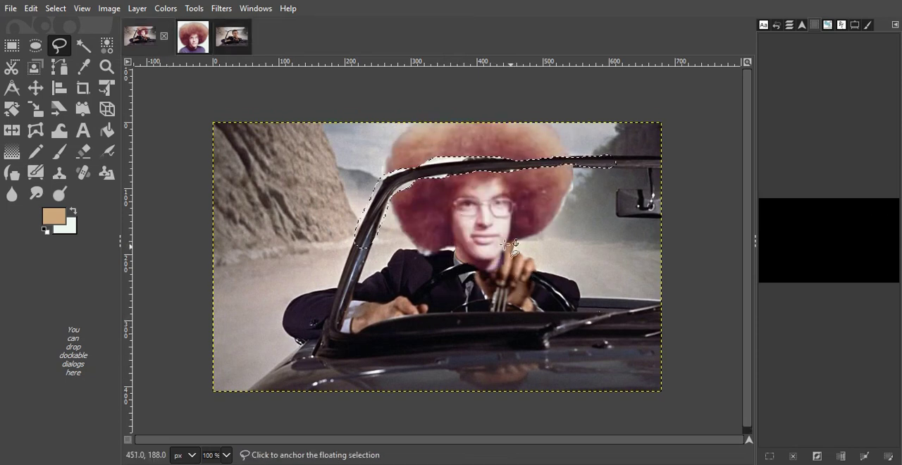
click(232, 36)
key(ctrl+y)
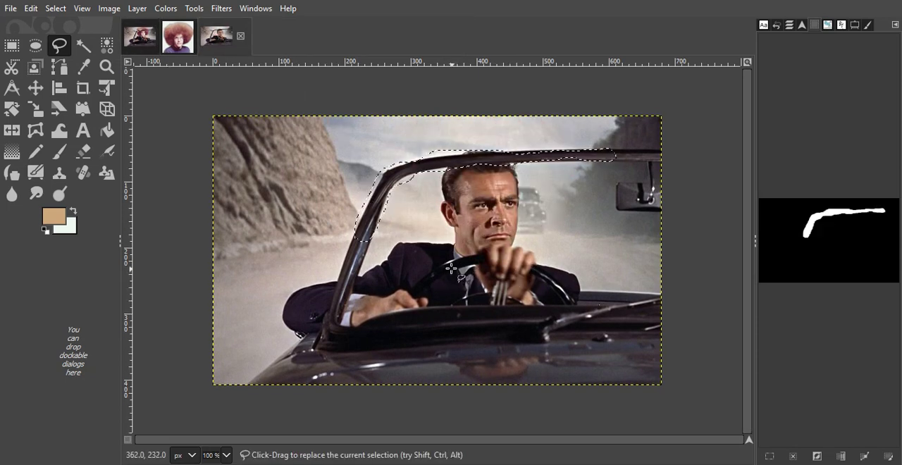
Lasso the driver's hand gripping the steering wheel into a closed selection
mouse_move(455, 269)
mouse_down()
mouse_move(500, 279)
mouse_move(507, 245)
mouse_up()
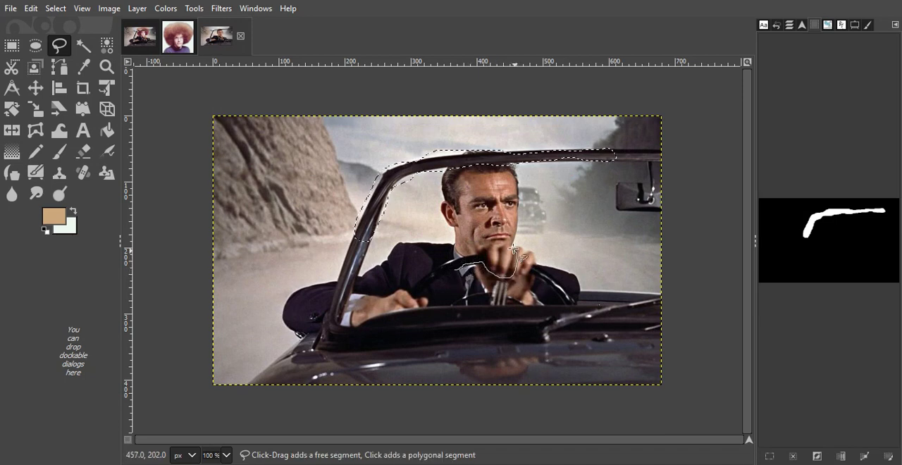
mouse_move(508, 245)
mouse_down()
mouse_move(482, 241)
mouse_move(458, 260)
mouse_up()
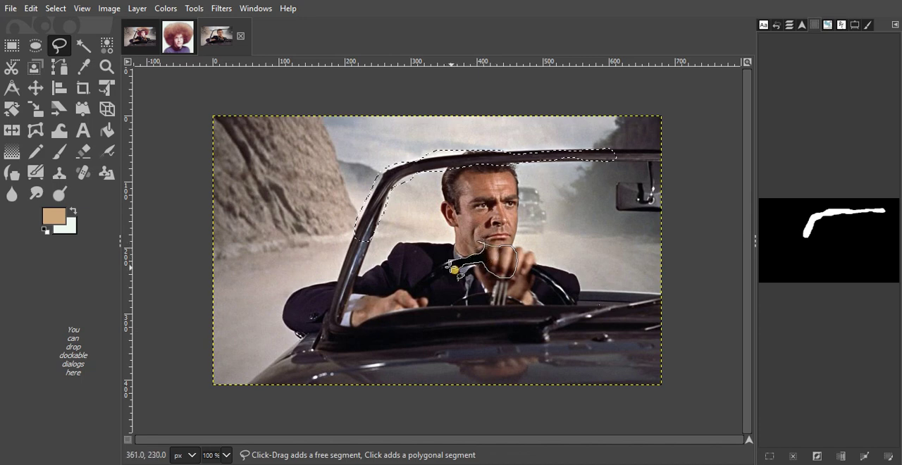
double_click(454, 268)
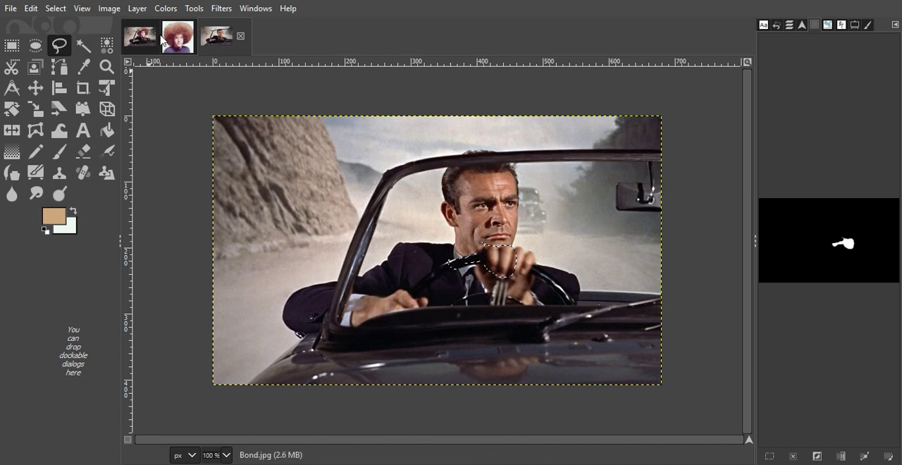
Copy the hand from Bond.jpg, paste it in place on the composite, and anchor it
click(142, 42)
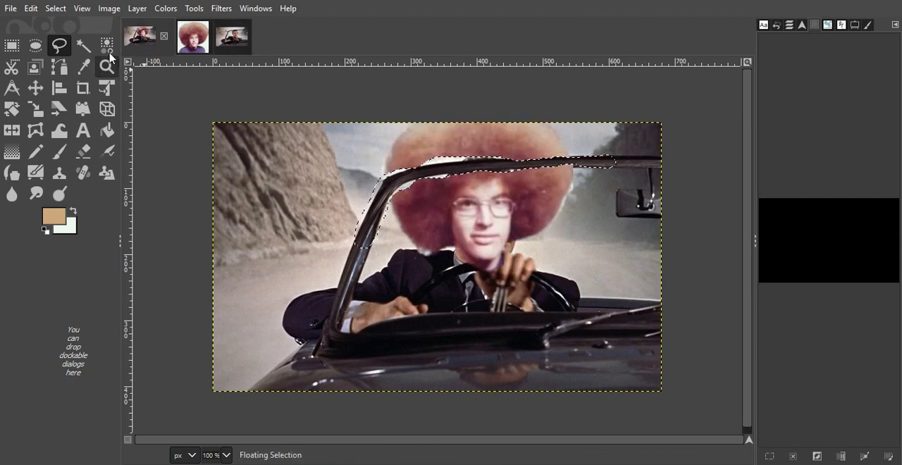
click(216, 36)
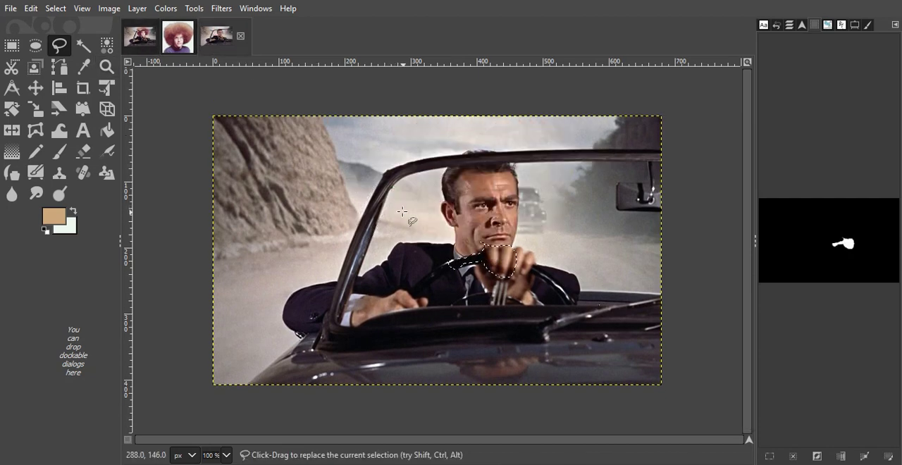
click(31, 8)
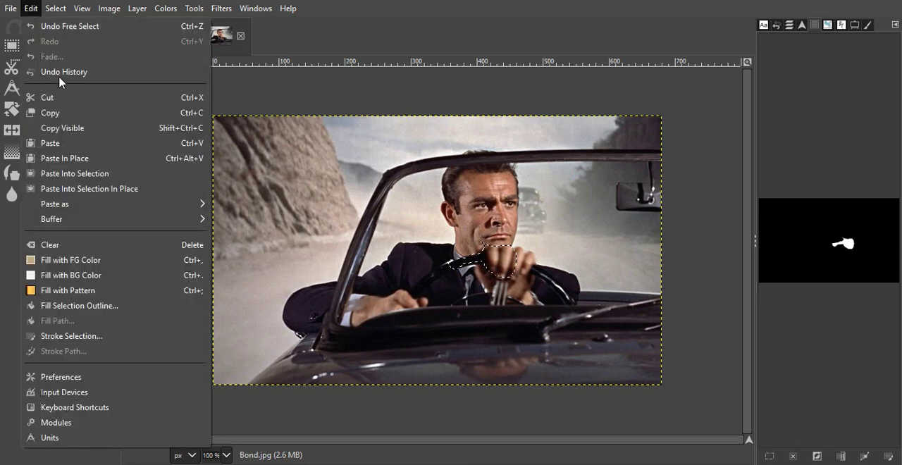
click(64, 113)
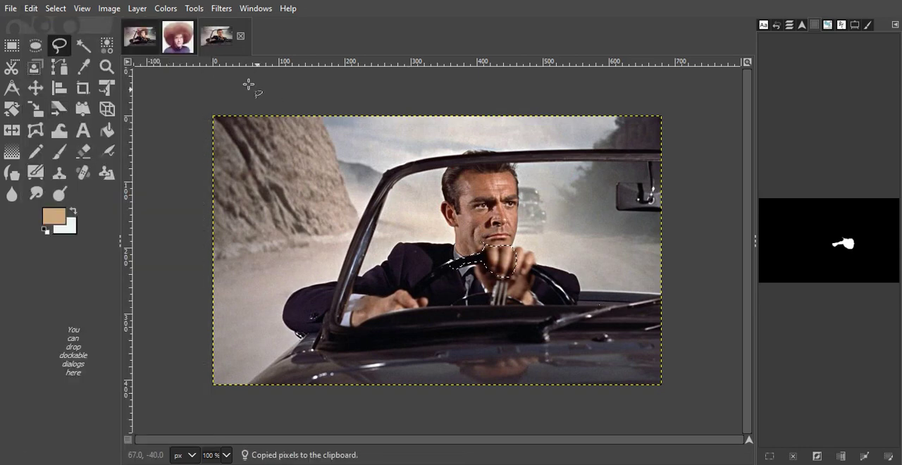
click(140, 36)
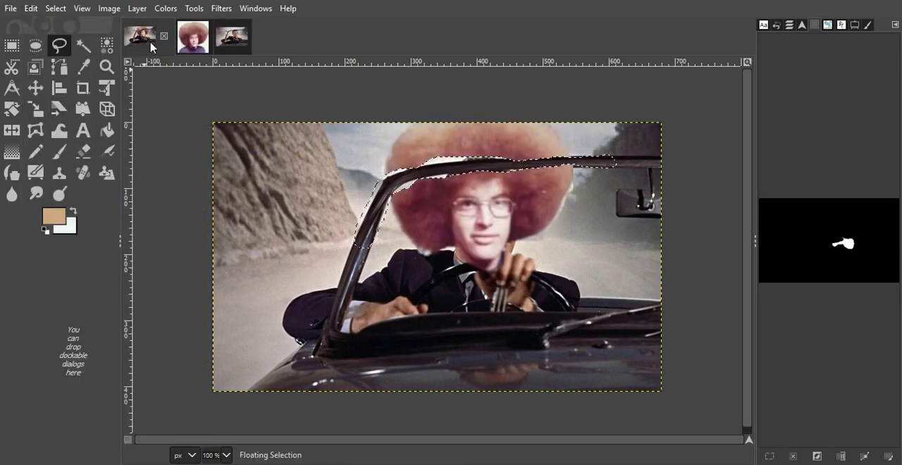
right_click(492, 273)
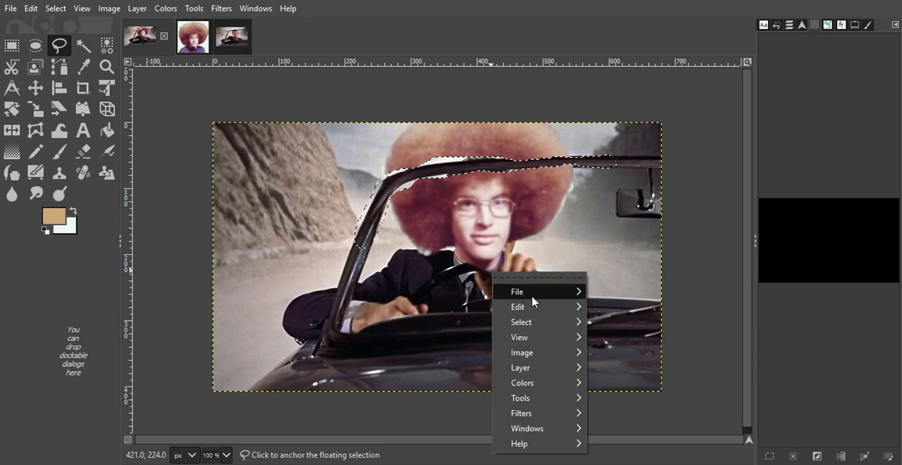
mouse_move(525, 306)
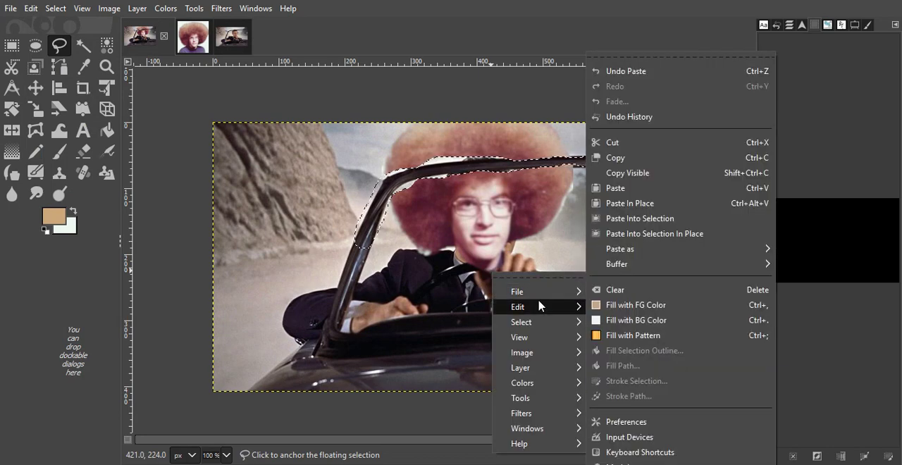
click(629, 203)
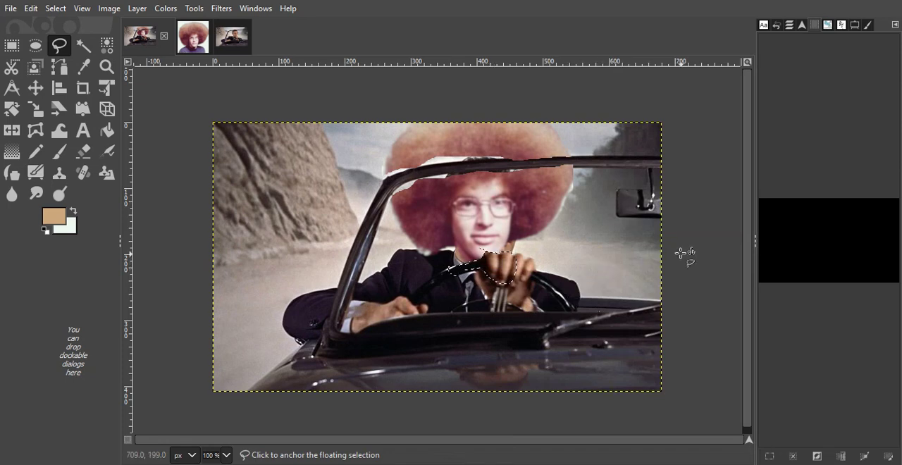
click(712, 227)
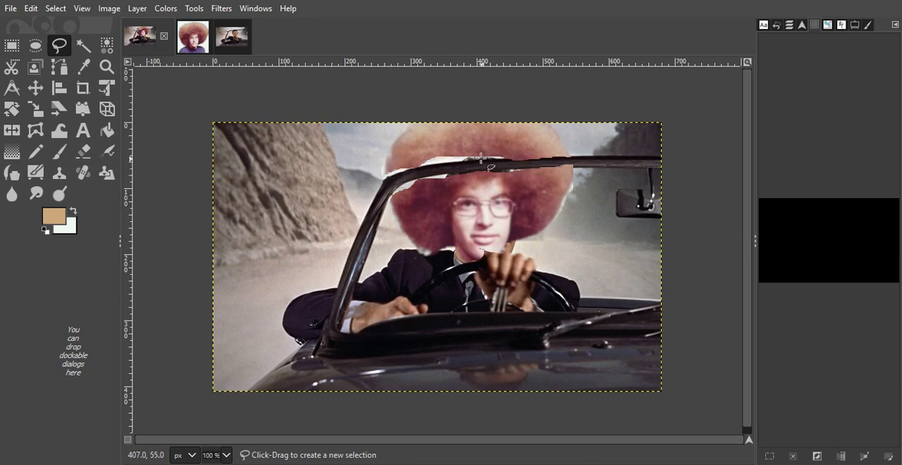
Sample the afro hair's reddish-brown colour as the foreground colour with the Color Picker
click(193, 9)
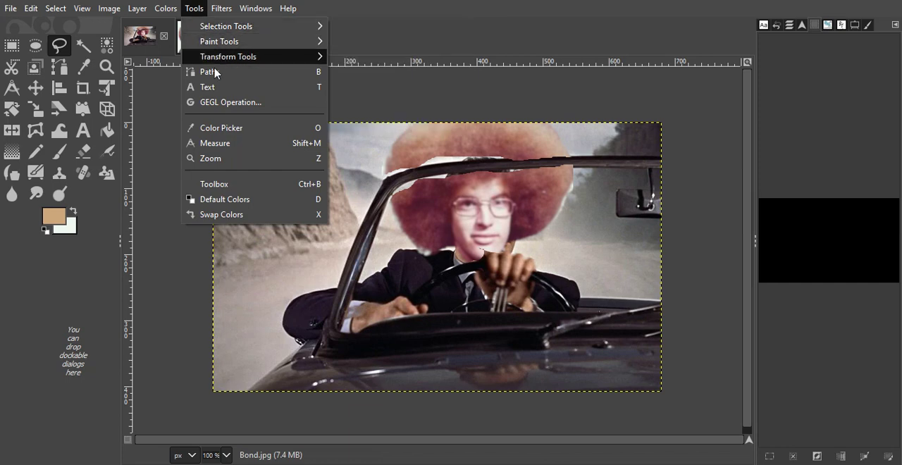
click(421, 138)
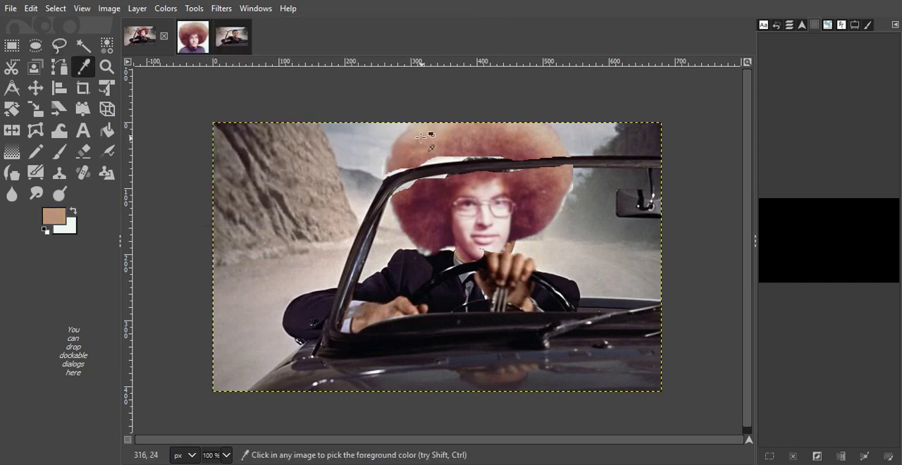
click(435, 132)
click(197, 9)
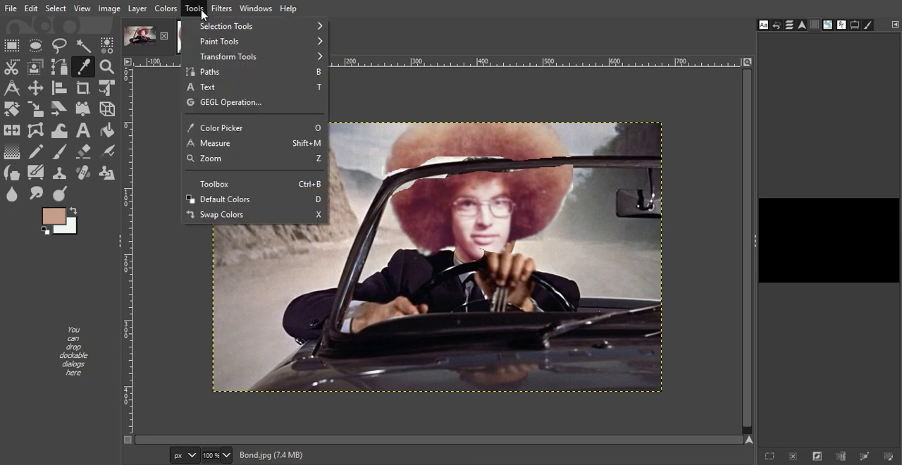
mouse_move(220, 42)
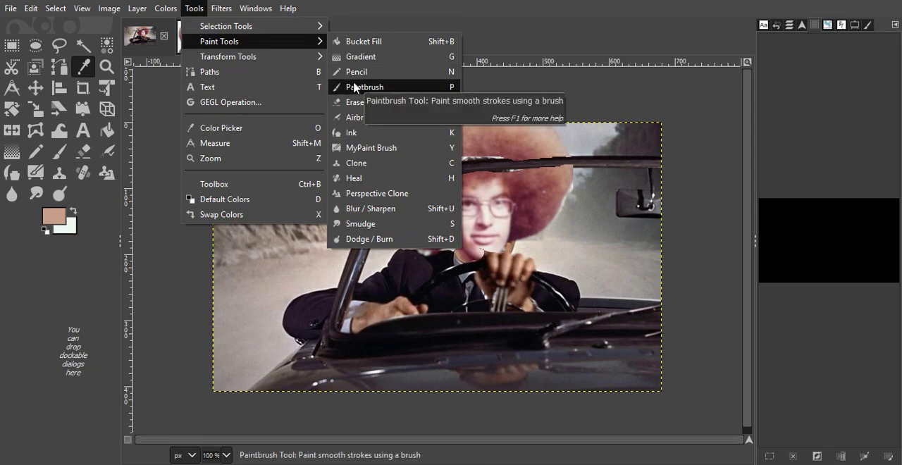
Brush hair colour over the pale gap where the afro meets the windshield frame
click(356, 117)
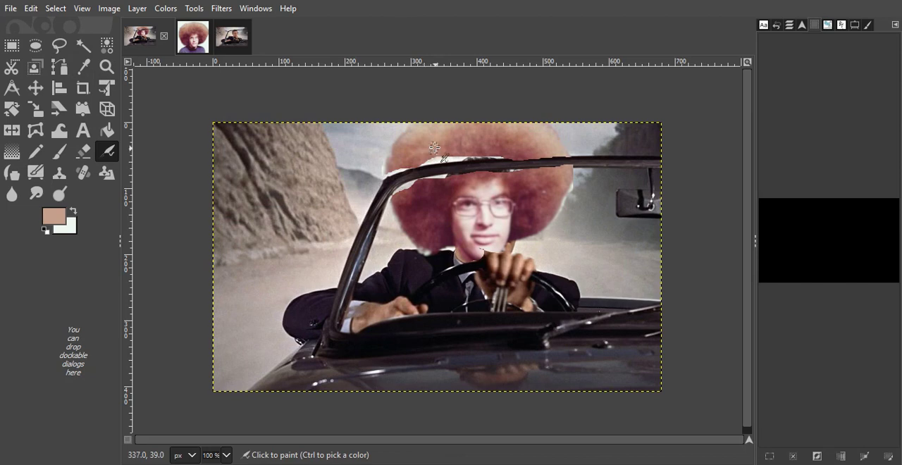
click(434, 146)
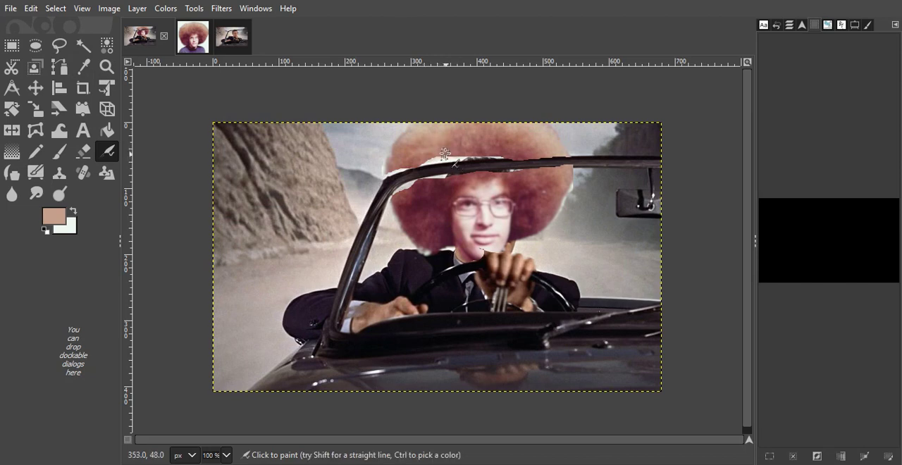
mouse_move(440, 152)
mouse_down()
mouse_move(451, 160)
mouse_move(469, 153)
mouse_move(397, 167)
mouse_move(422, 197)
mouse_move(444, 174)
mouse_move(437, 176)
mouse_up()
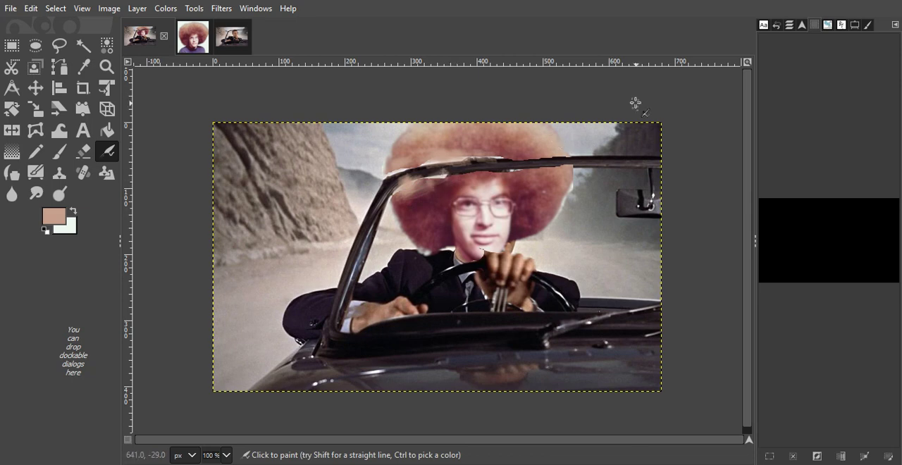